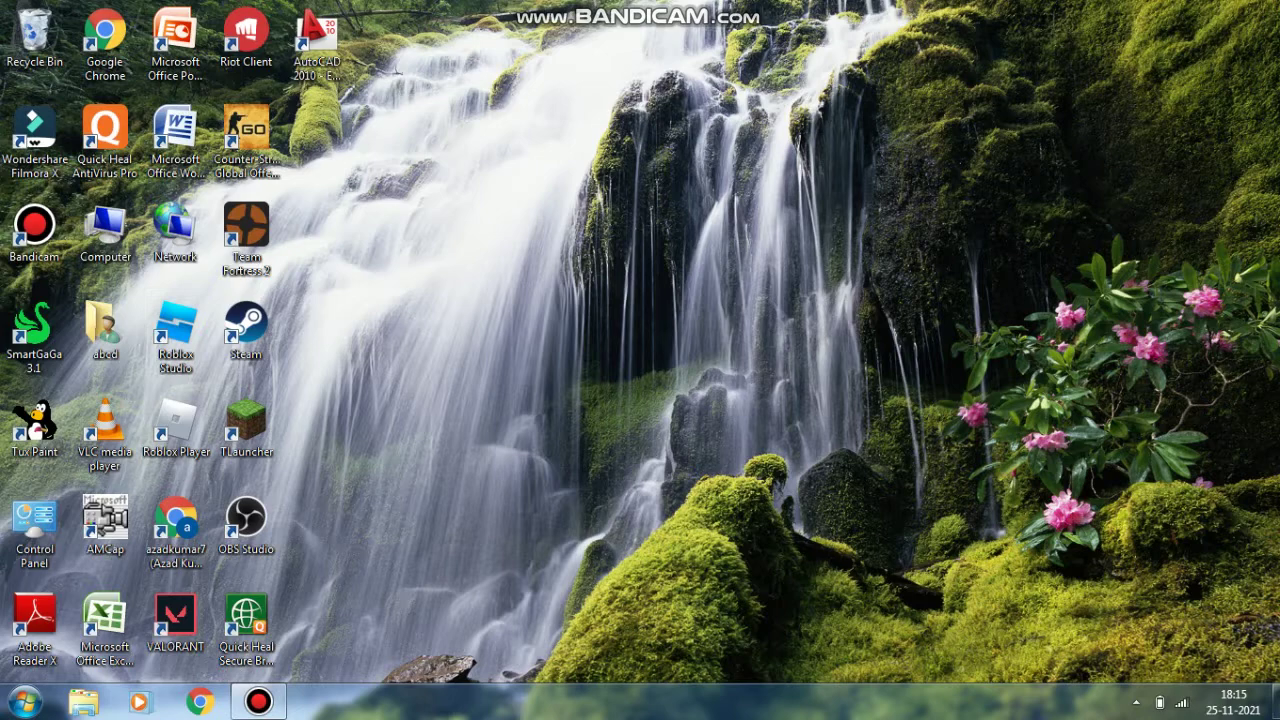
# Step: Run %temp% to open the temporary files folder and maximize its window
pyautogui.press('super+r')
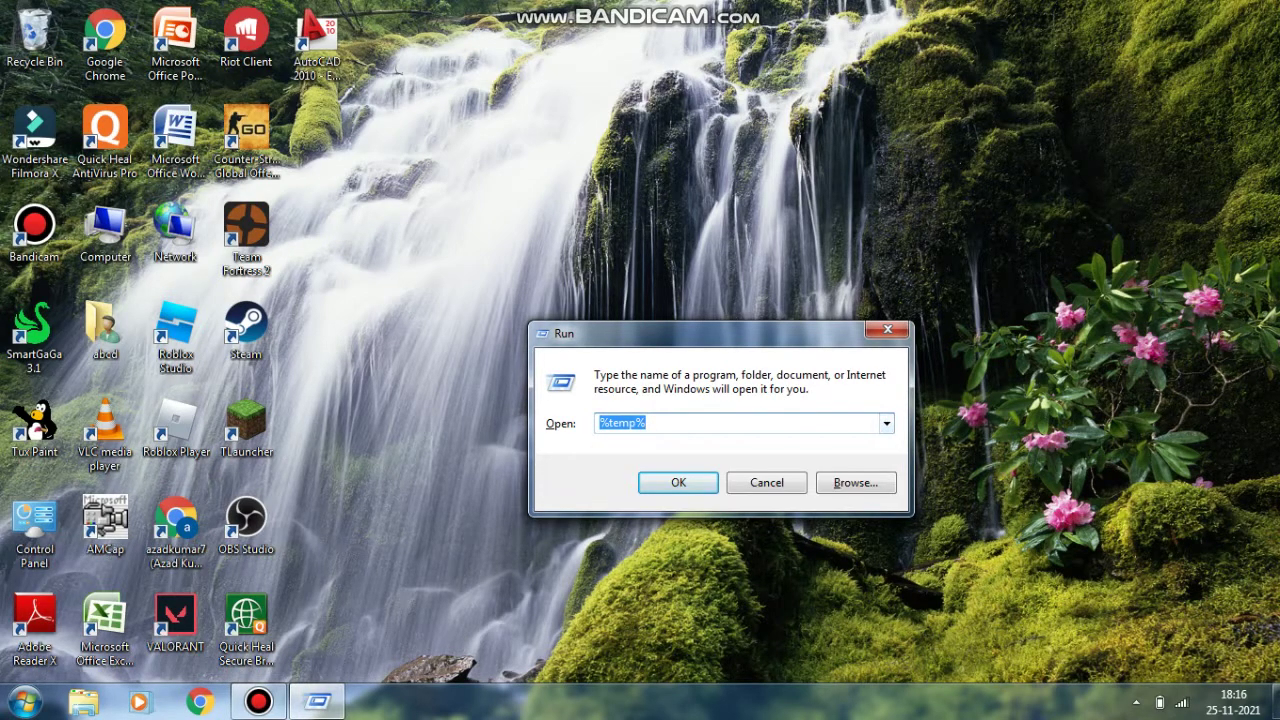
pyautogui.click(647, 423)
pyautogui.press('BackSpace')
pyautogui.write('\\')
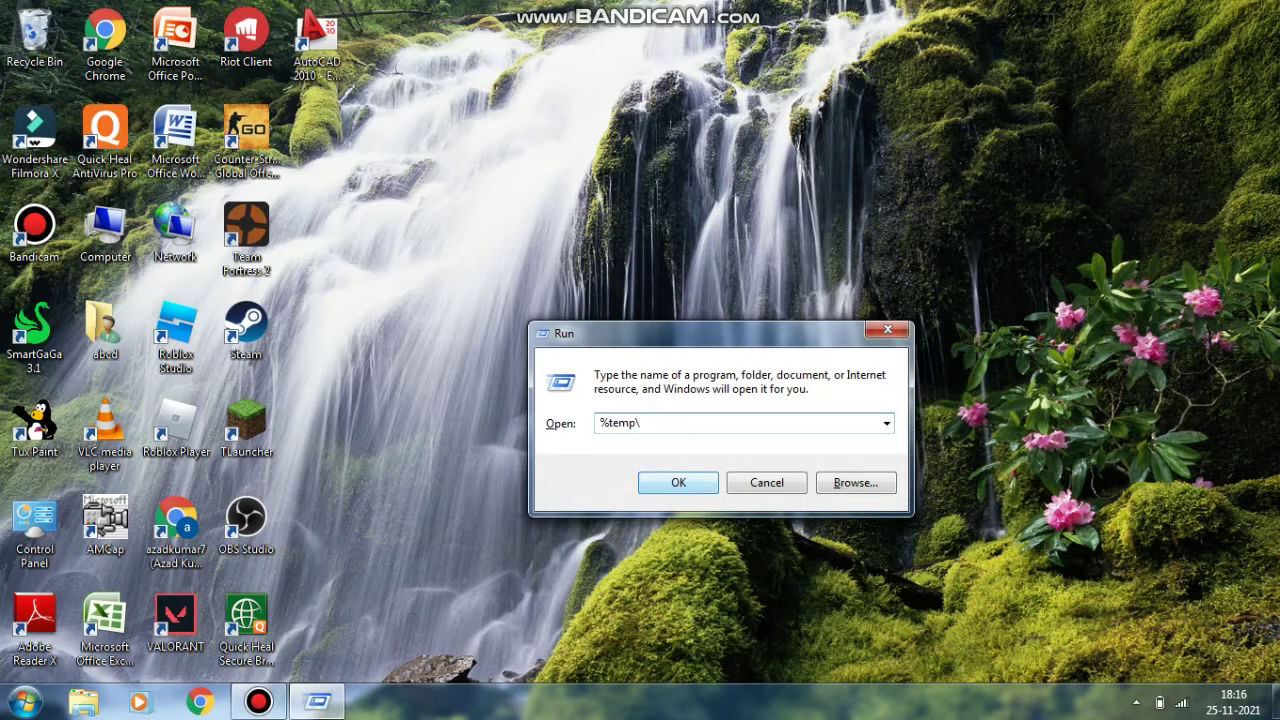
pyautogui.press('BackSpace')
pyautogui.press('BackSpace')
pyautogui.press('BackSpace')
pyautogui.press('BackSpace')
pyautogui.press('BackSpace')
pyautogui.press('BackSpace')
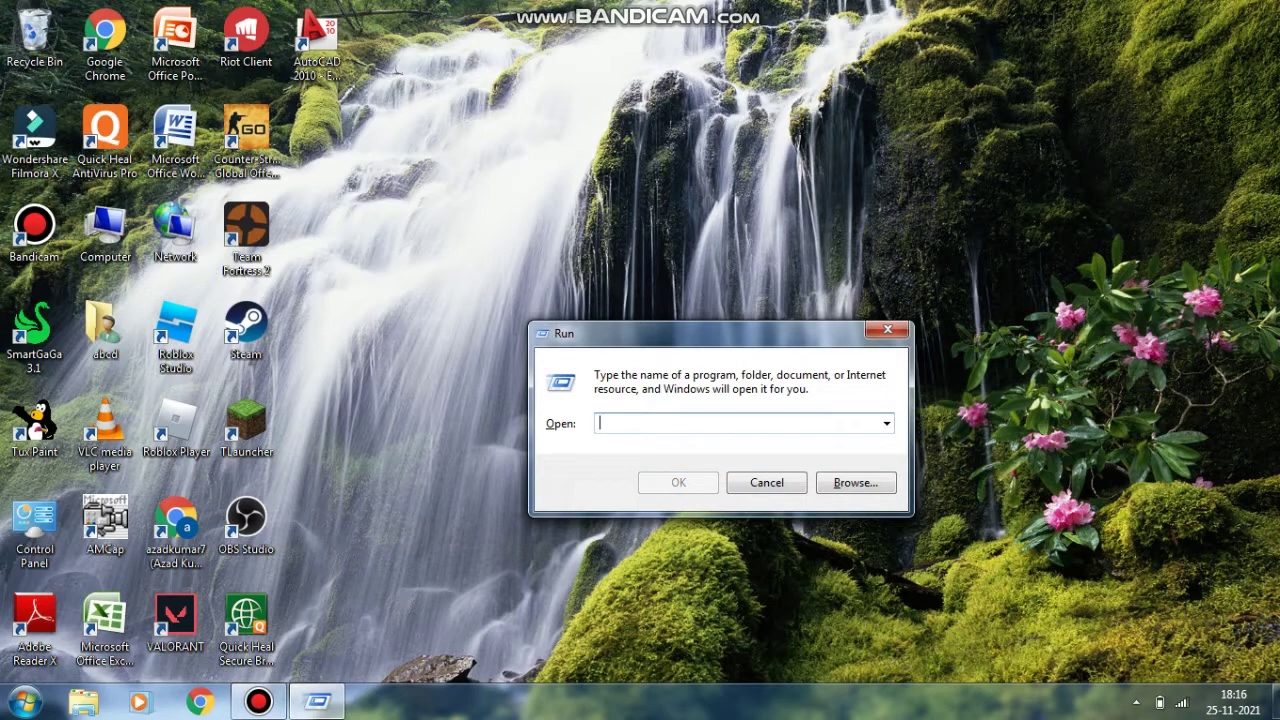
pyautogui.write('%')
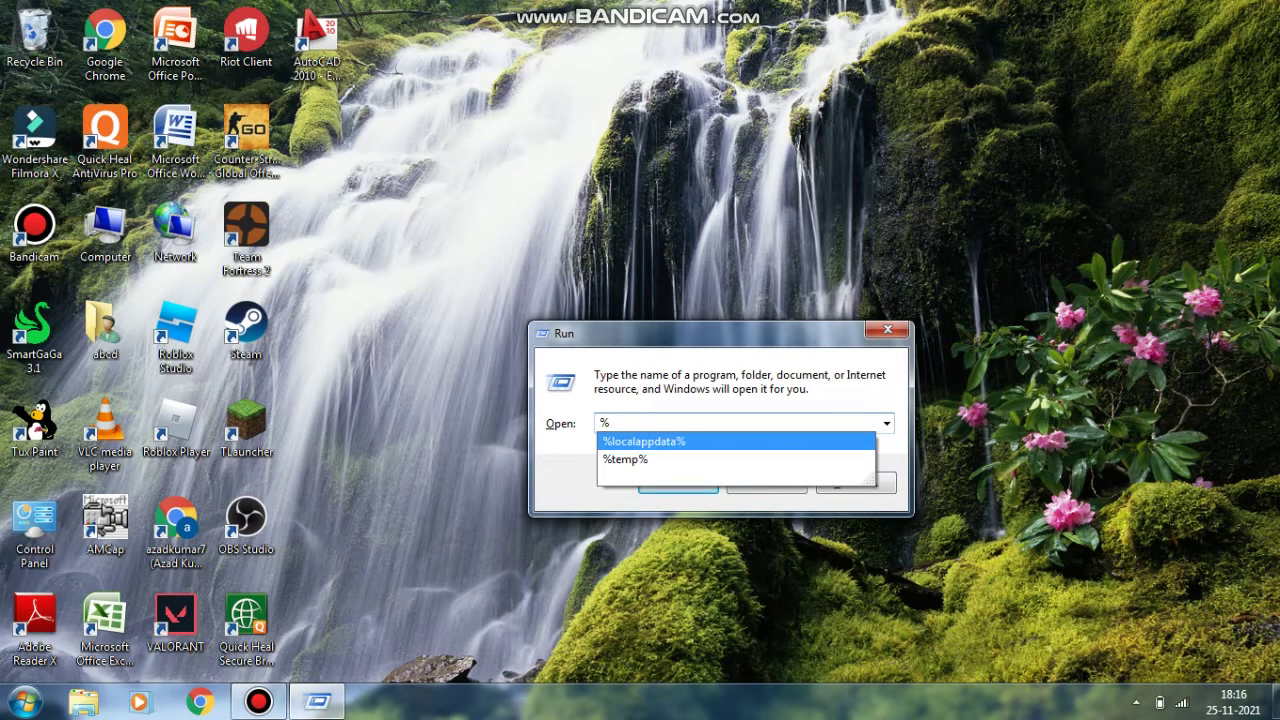
pyautogui.write('temp')
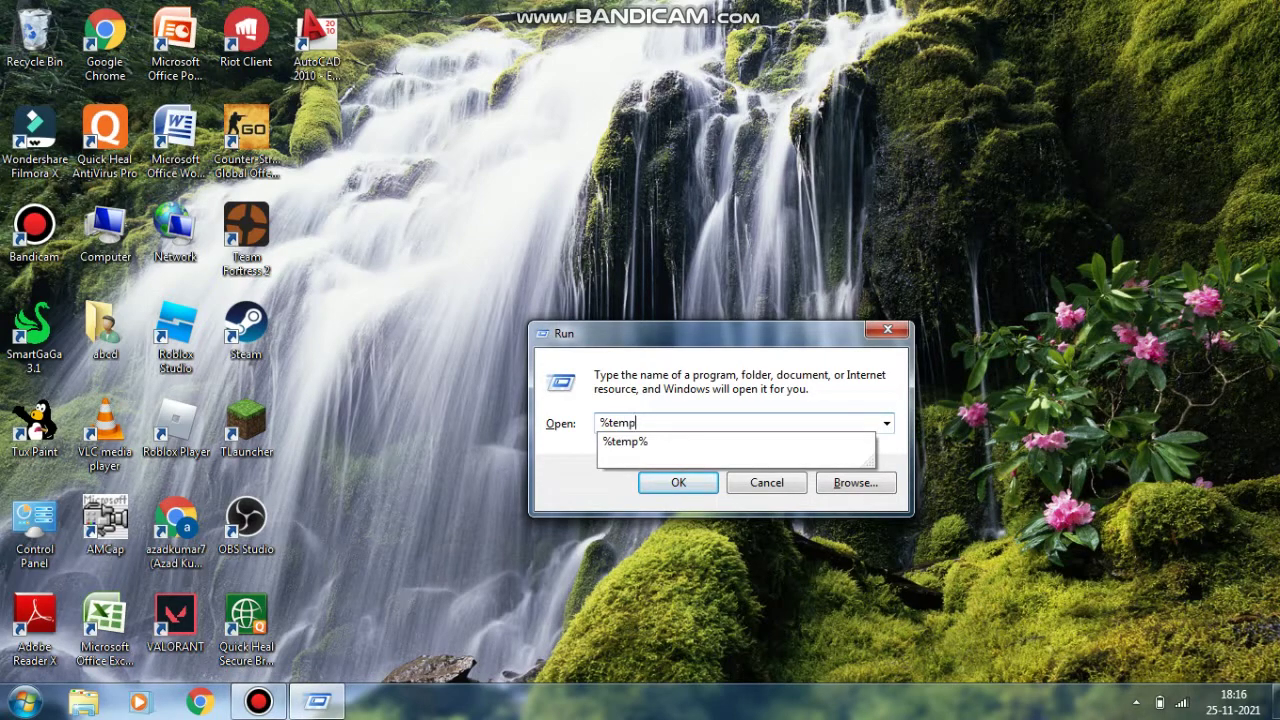
pyautogui.write('%')
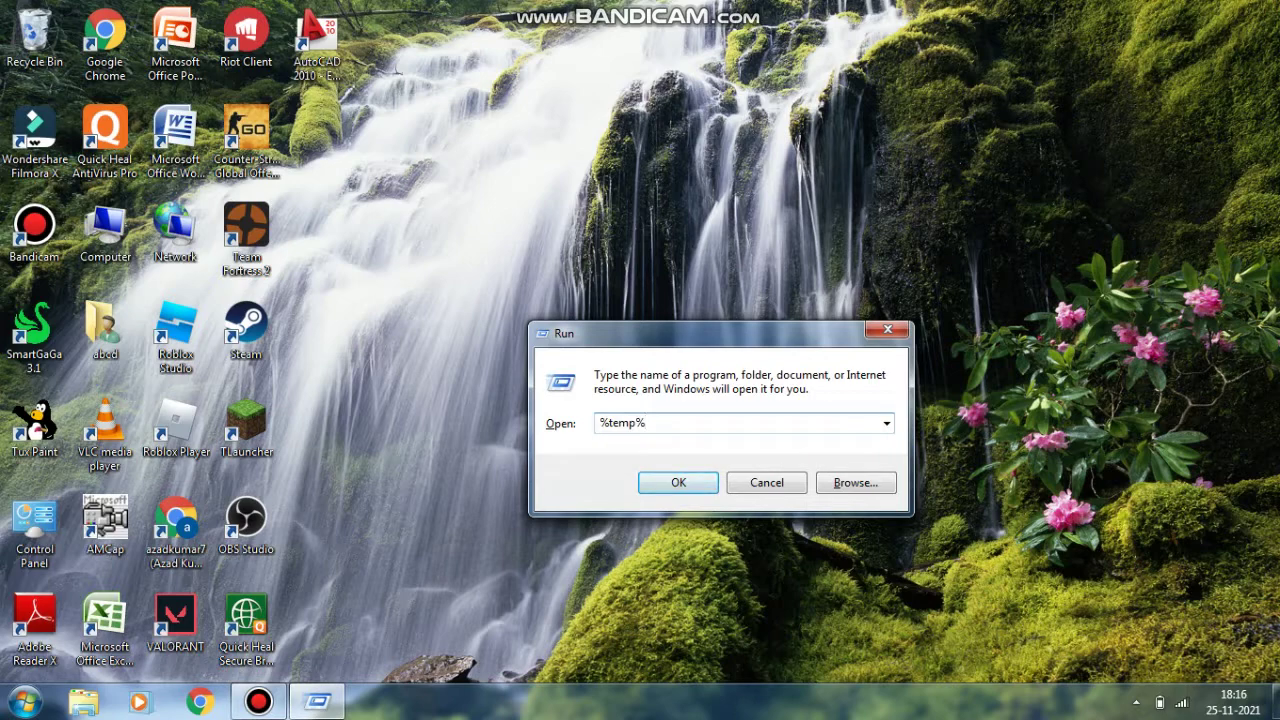
pyautogui.press('Return')
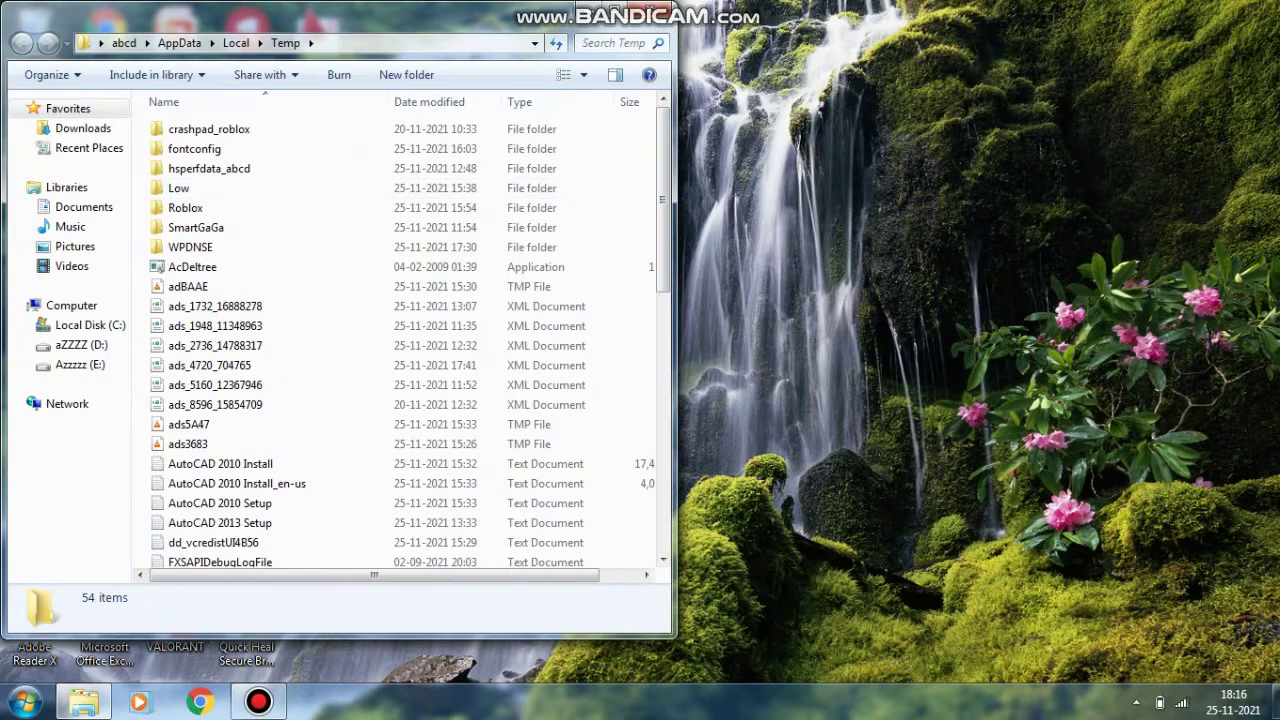
pyautogui.click(614, 8)
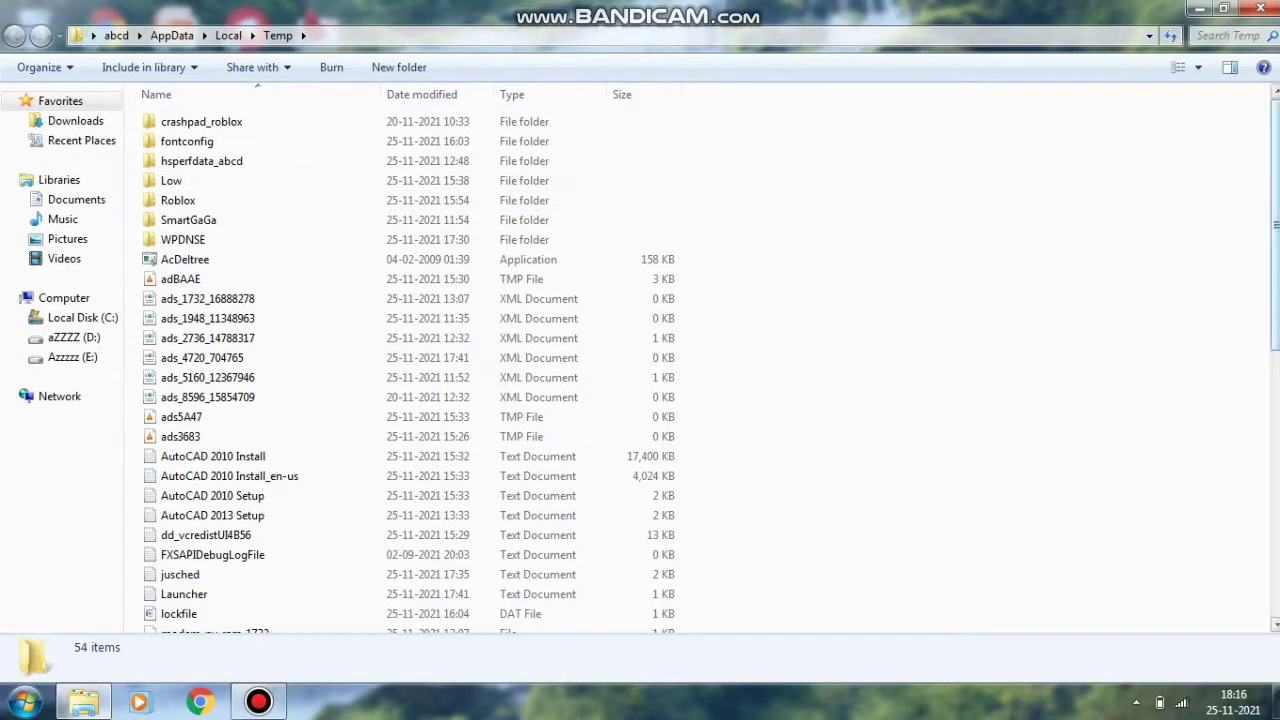
# Step: Look through the full list of folders and files in the Temp folder
pyautogui.moveTo(1275, 190); pyautogui.dragTo(1275, 222)
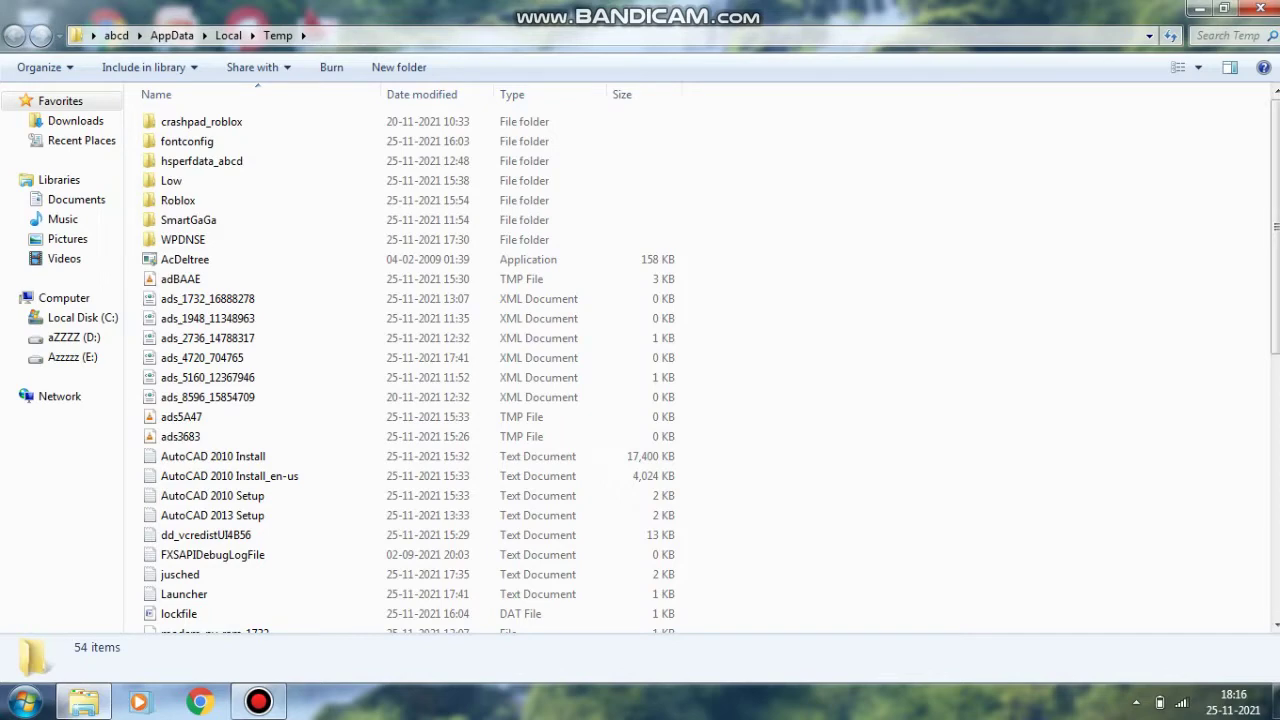
pyautogui.moveTo(1275, 225); pyautogui.dragTo(1275, 475)
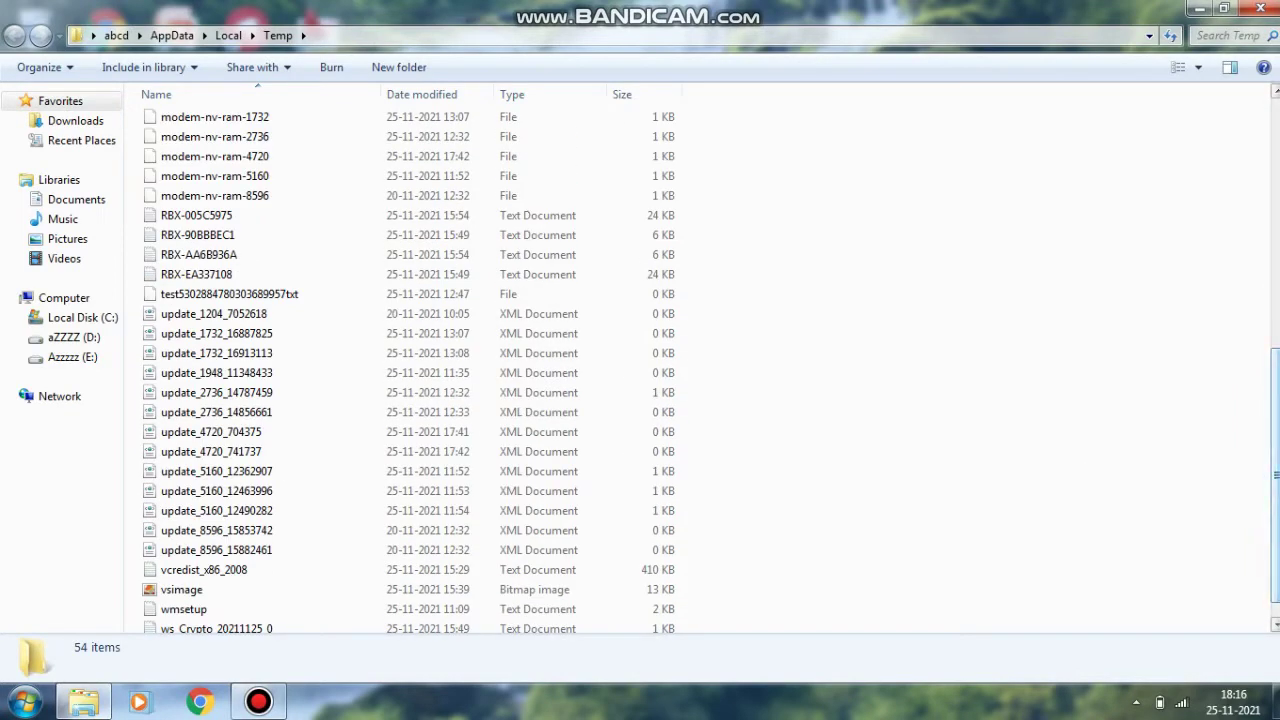
pyautogui.moveTo(1275, 475); pyautogui.dragTo(1275, 226)
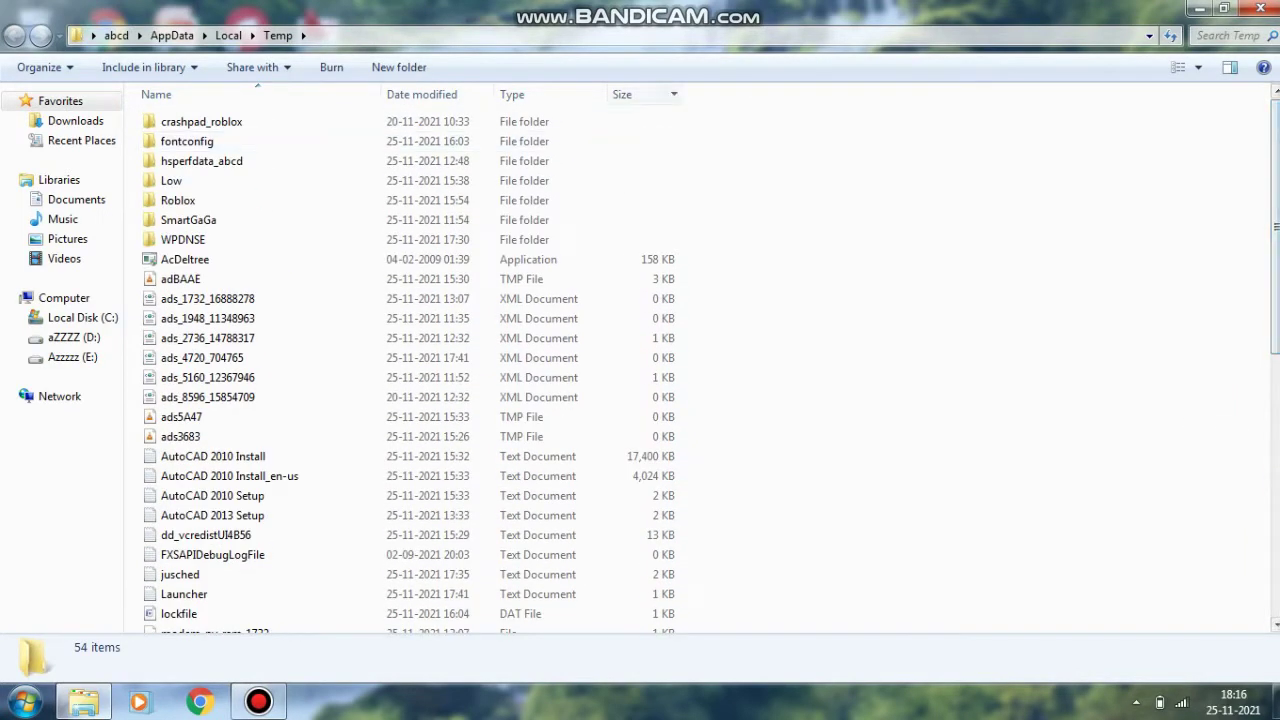
pyautogui.moveTo(812, 126); pyautogui.dragTo(764, 153)
pyautogui.rightClick(850, 156)
pyautogui.press('Escape')
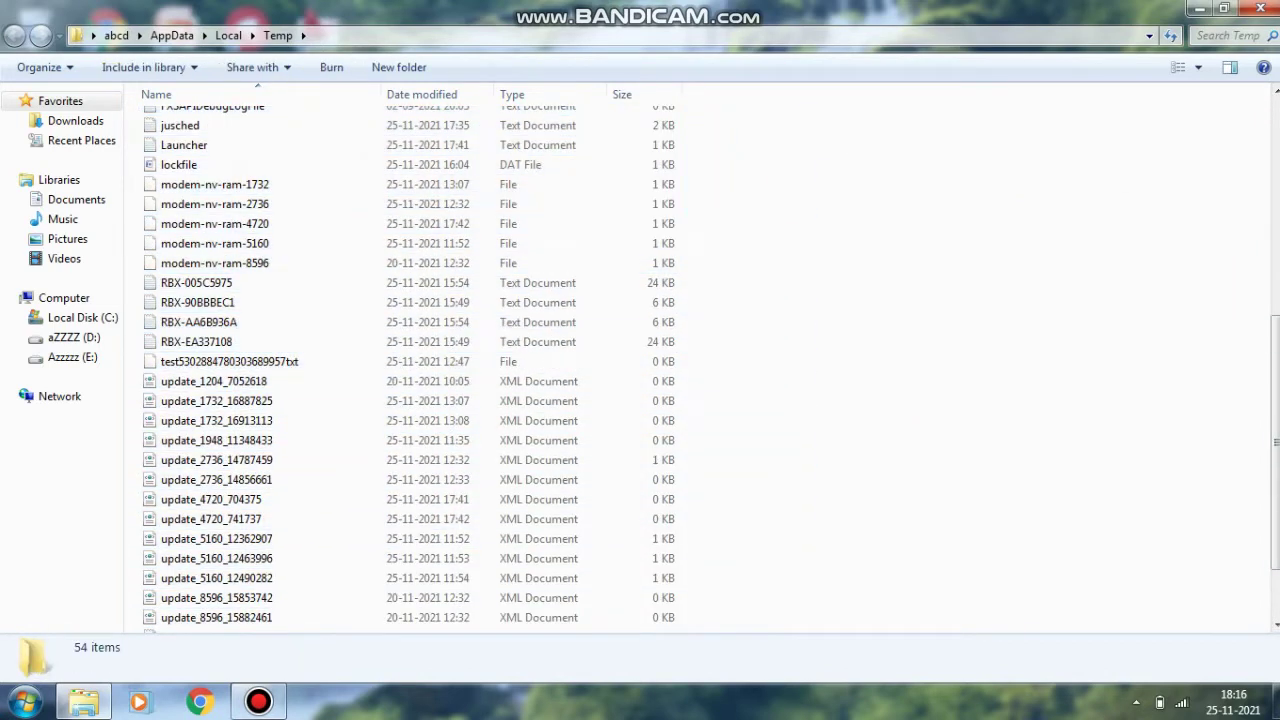
pyautogui.moveTo(1275, 441); pyautogui.dragTo(1275, 252)
pyautogui.scroll(1, 1275, 390)
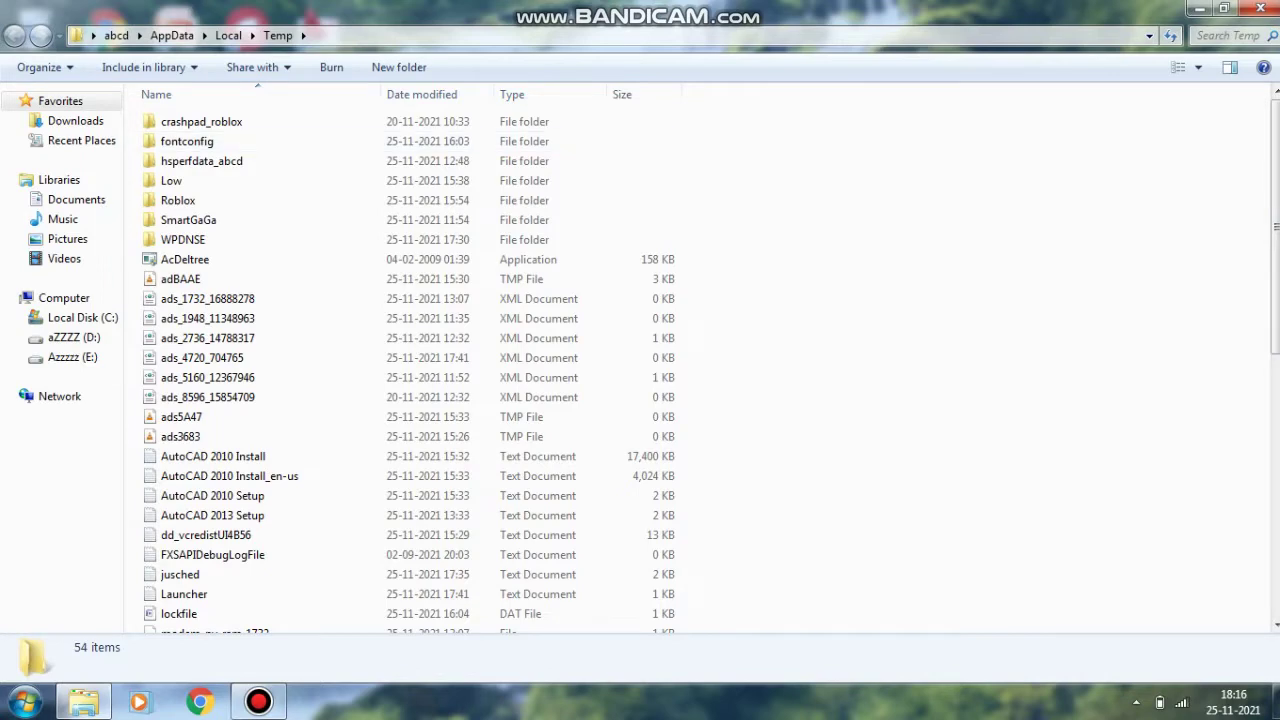
# Step: Permanently delete everything in the Temp folder, skipping the in-use FXSAPIDebugLogFile, and close the folder
pyautogui.moveTo(751, 112); pyautogui.dragTo(95, 692)
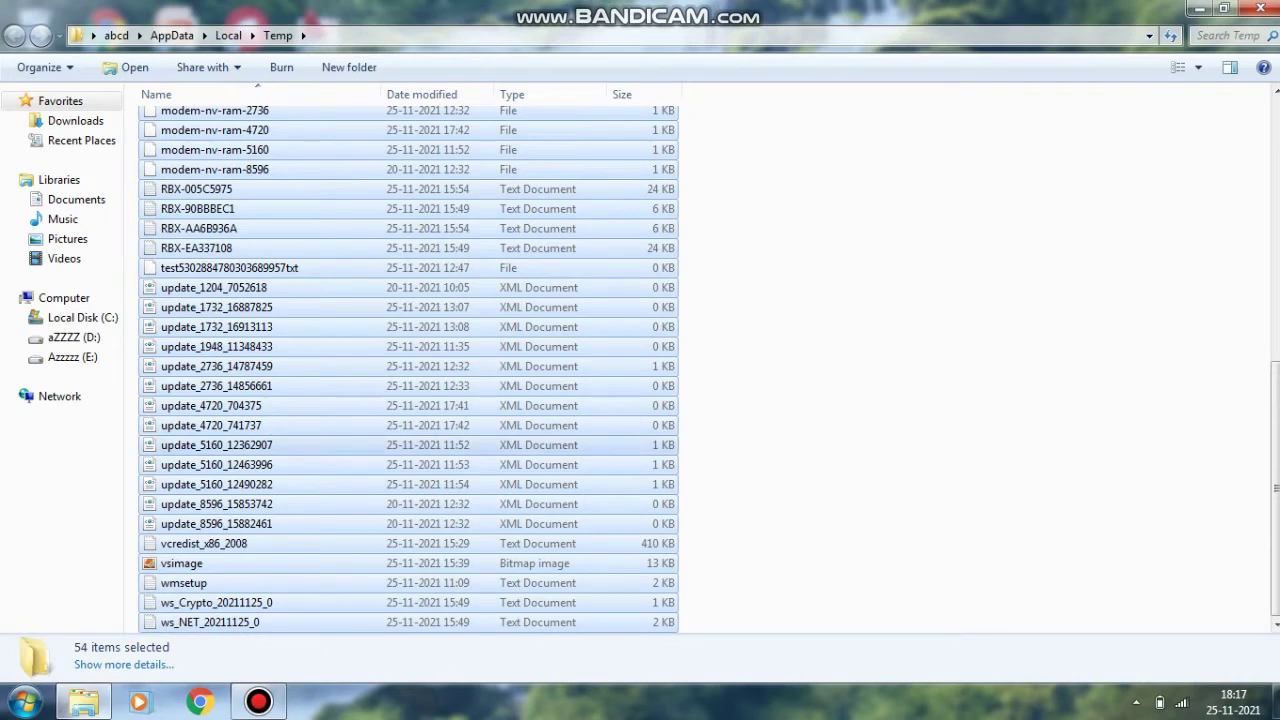
pyautogui.hotkey('shift', 'Delete')
pyautogui.press('Return')
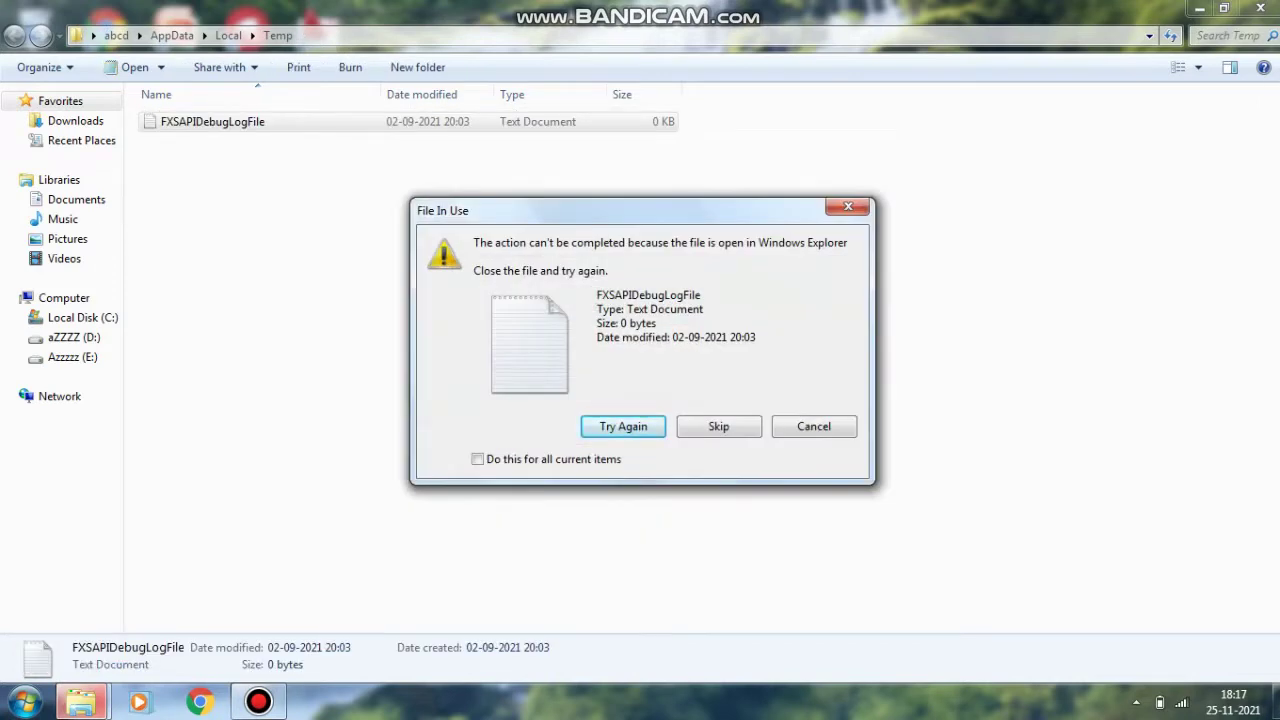
pyautogui.click(718, 426)
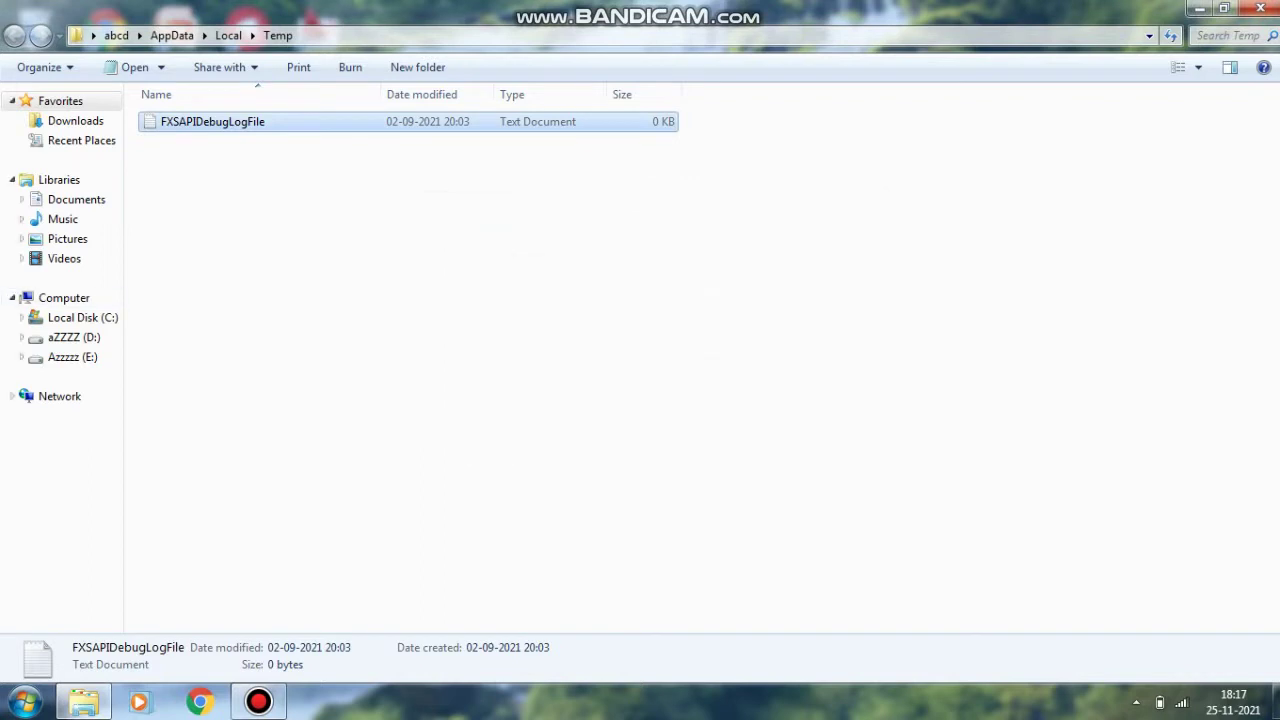
pyautogui.click(640, 350)
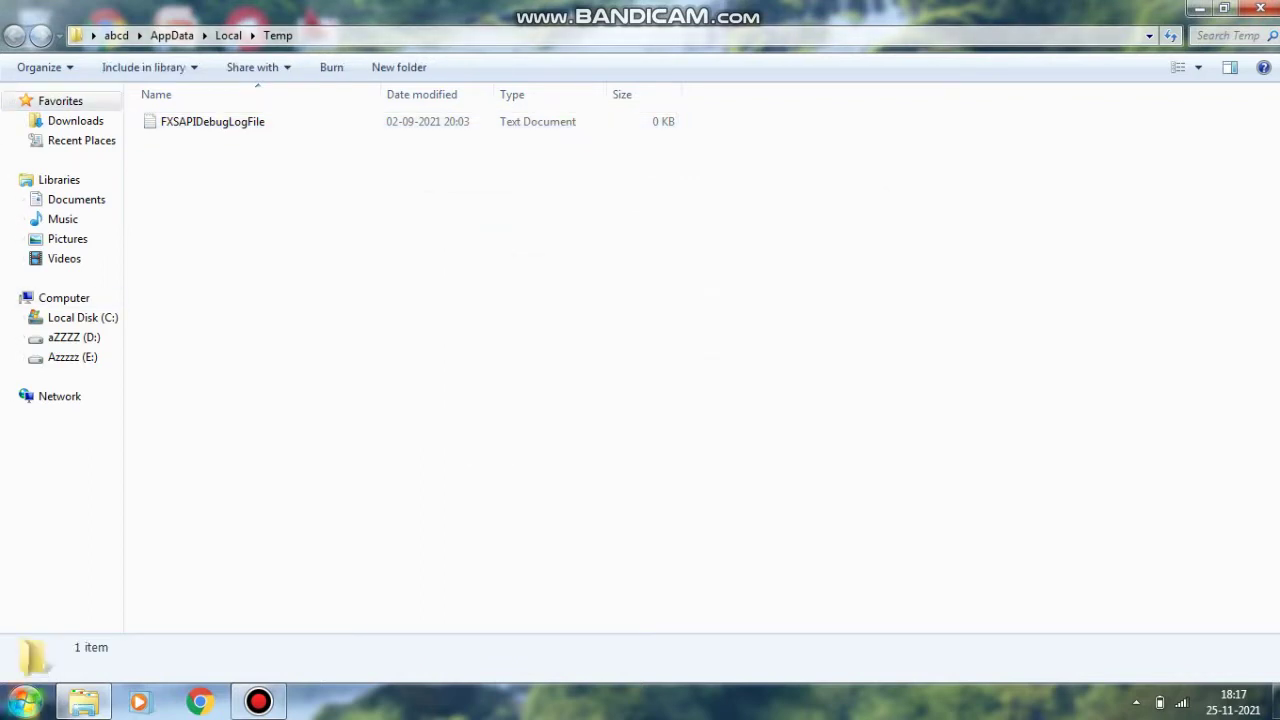
pyautogui.hotkey('alt', 'F4')
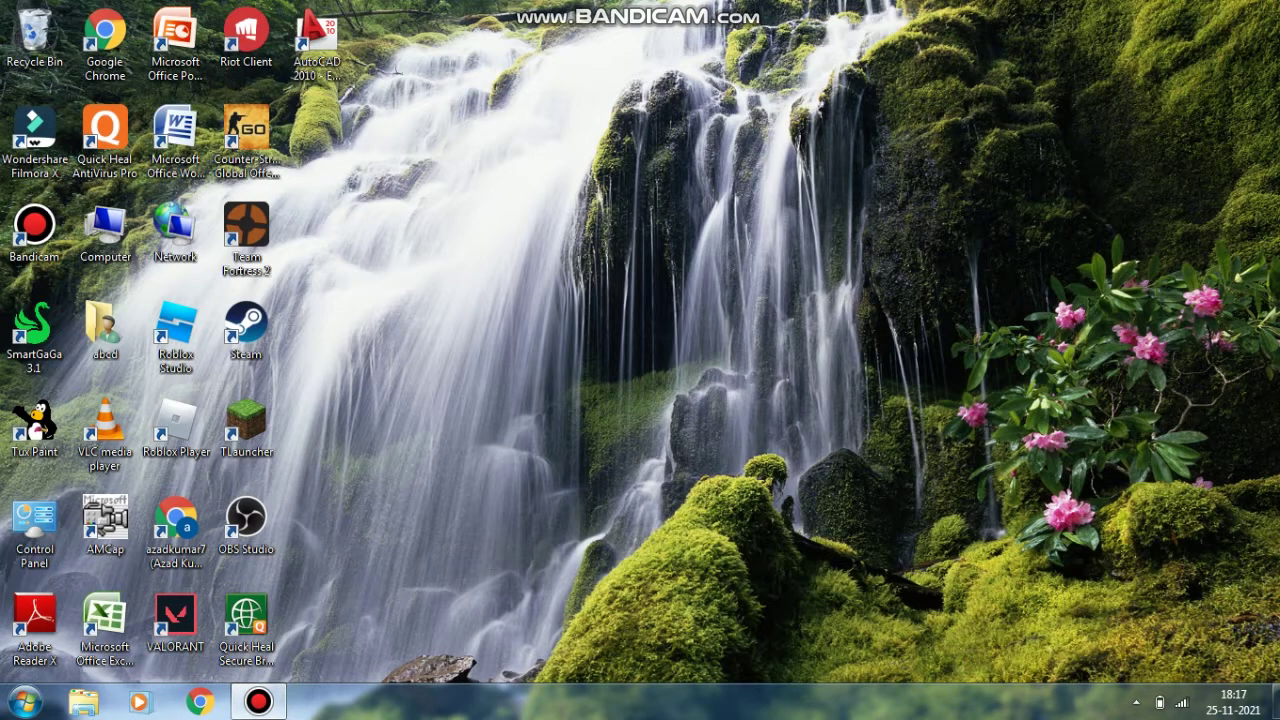
# Step: View the contents of the Recycle Bin and close it
pyautogui.doubleClick(34, 35)
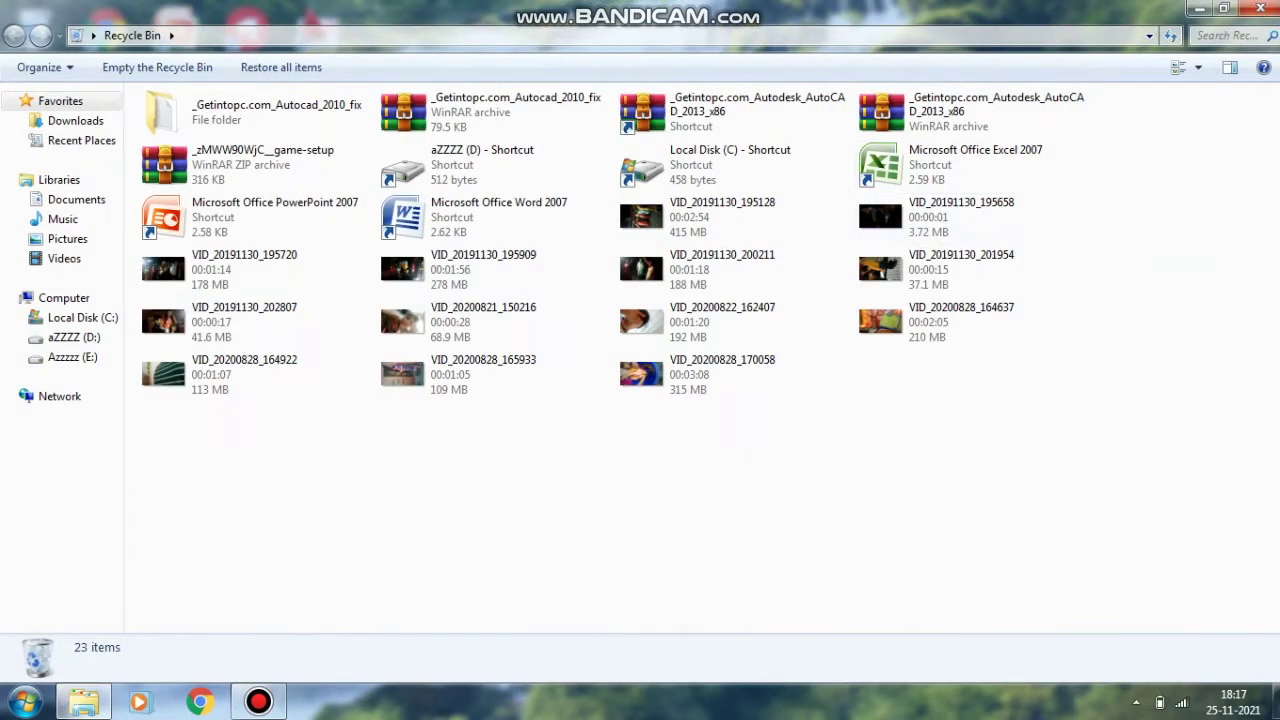
pyautogui.click(1259, 8)
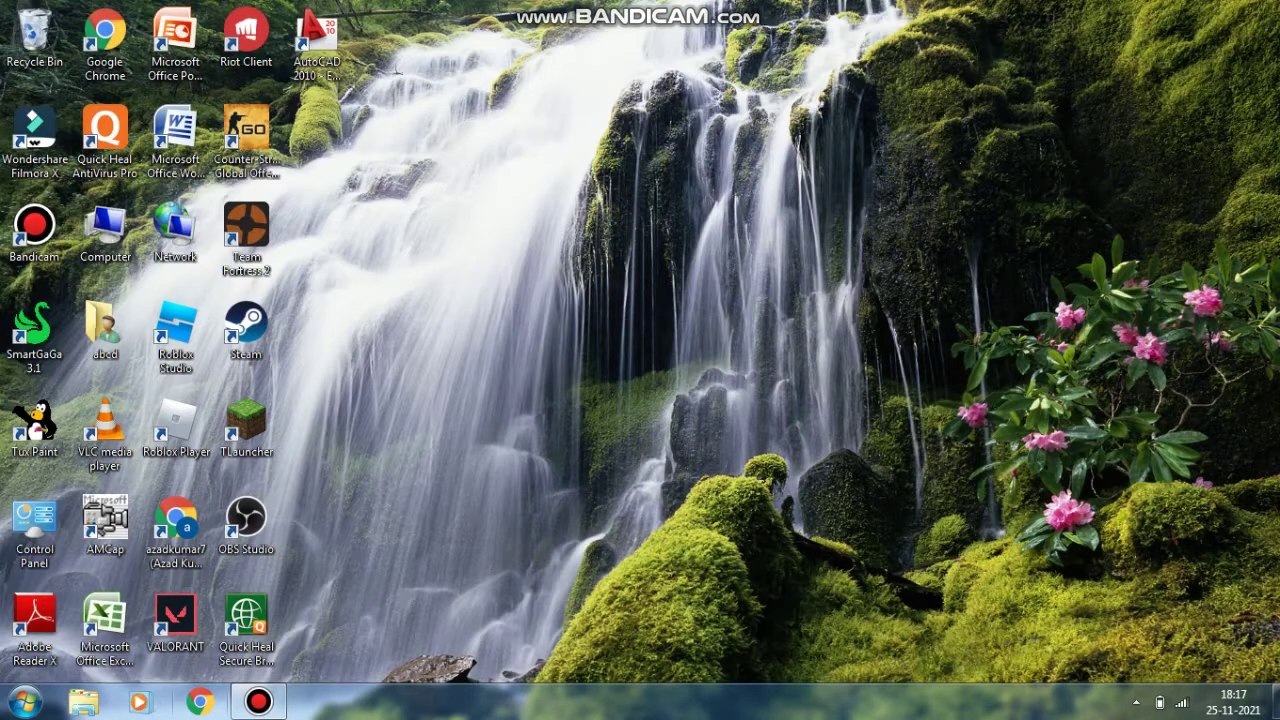
pyautogui.click(258, 701)
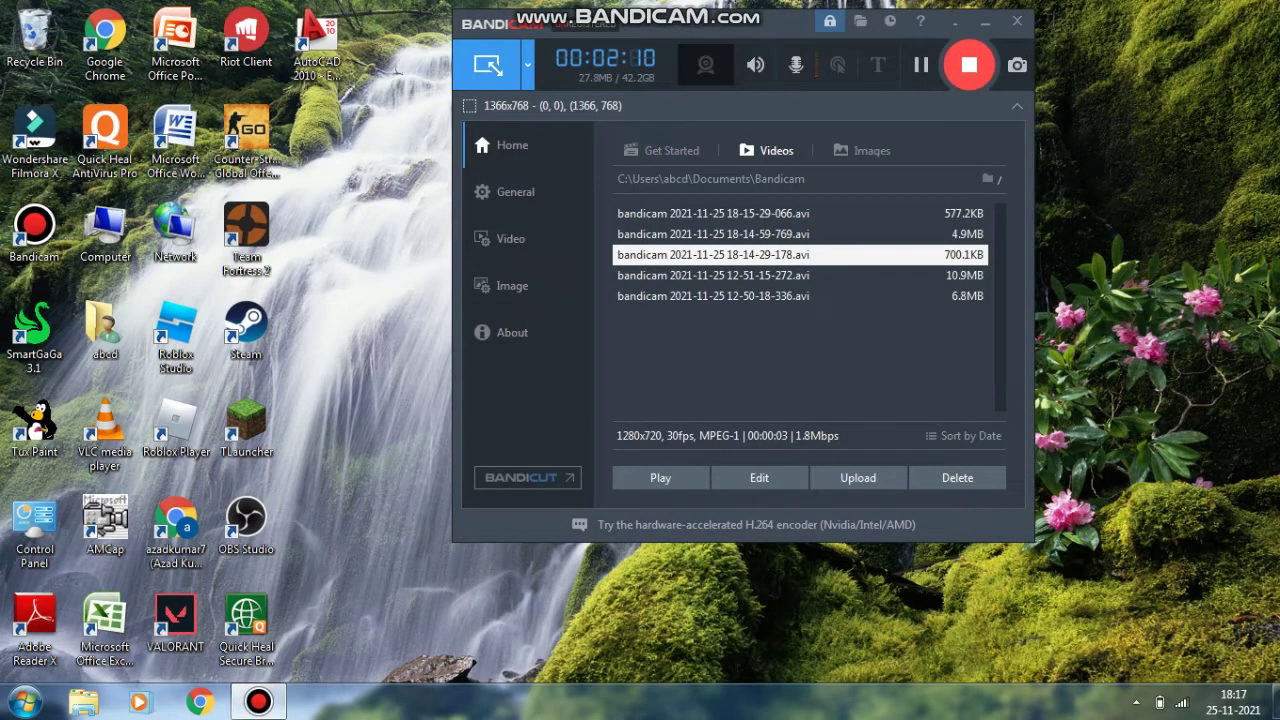
pyautogui.click(985, 21)
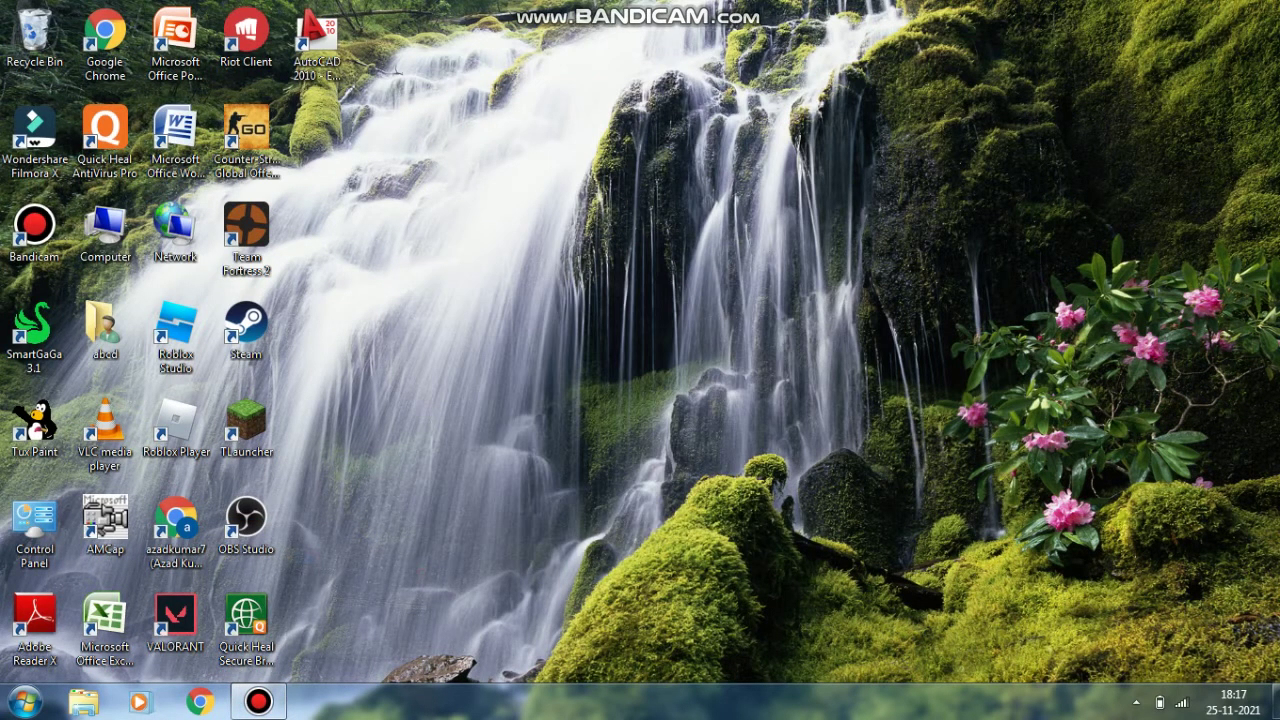
# Step: Refresh the Windows desktop several times
pyautogui.rightClick(1072, 30)
pyautogui.click(1108, 83)
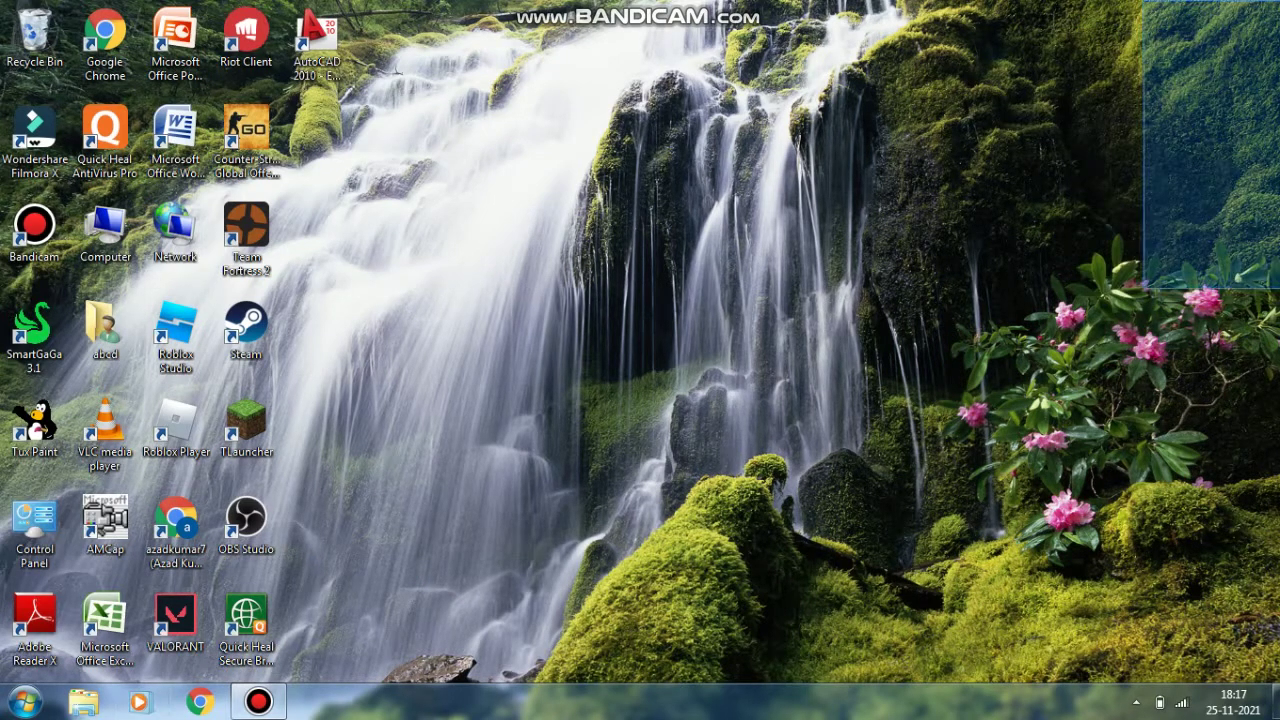
pyautogui.rightClick(1074, 3)
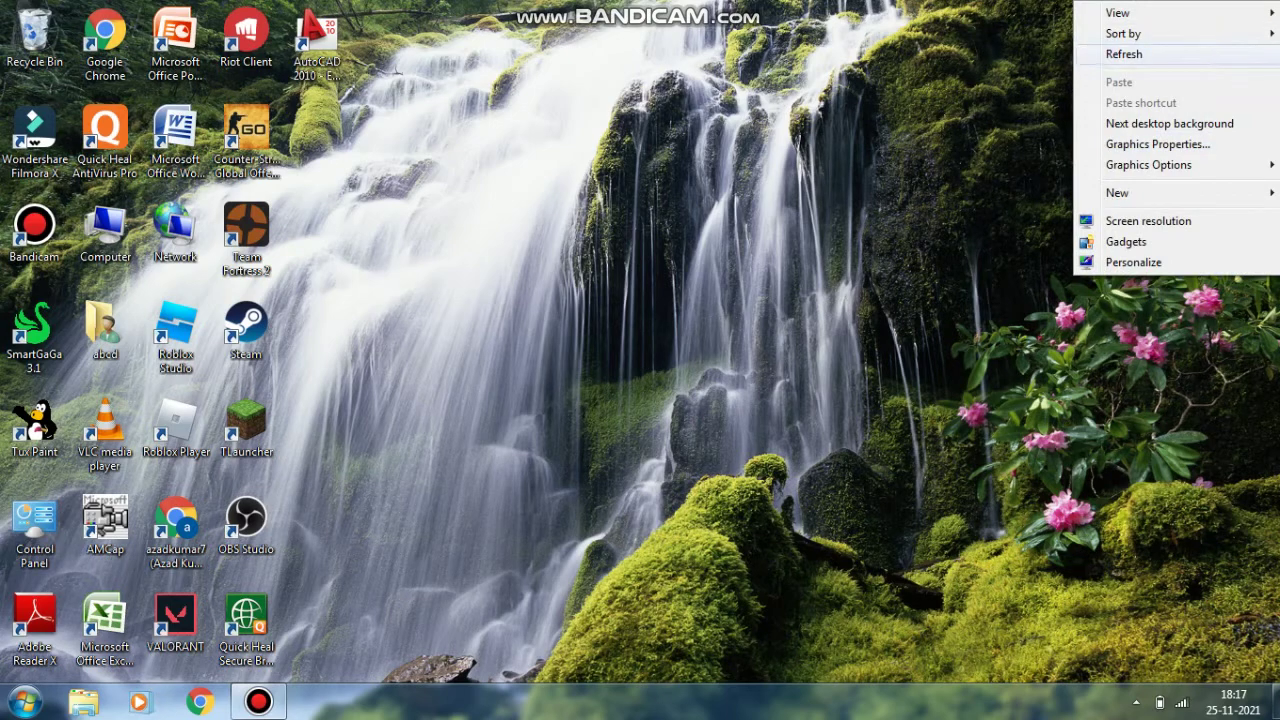
pyautogui.click(1170, 54)
pyautogui.moveTo(1198, 17); pyautogui.dragTo(802, 663)
pyautogui.rightClick(1198, 17)
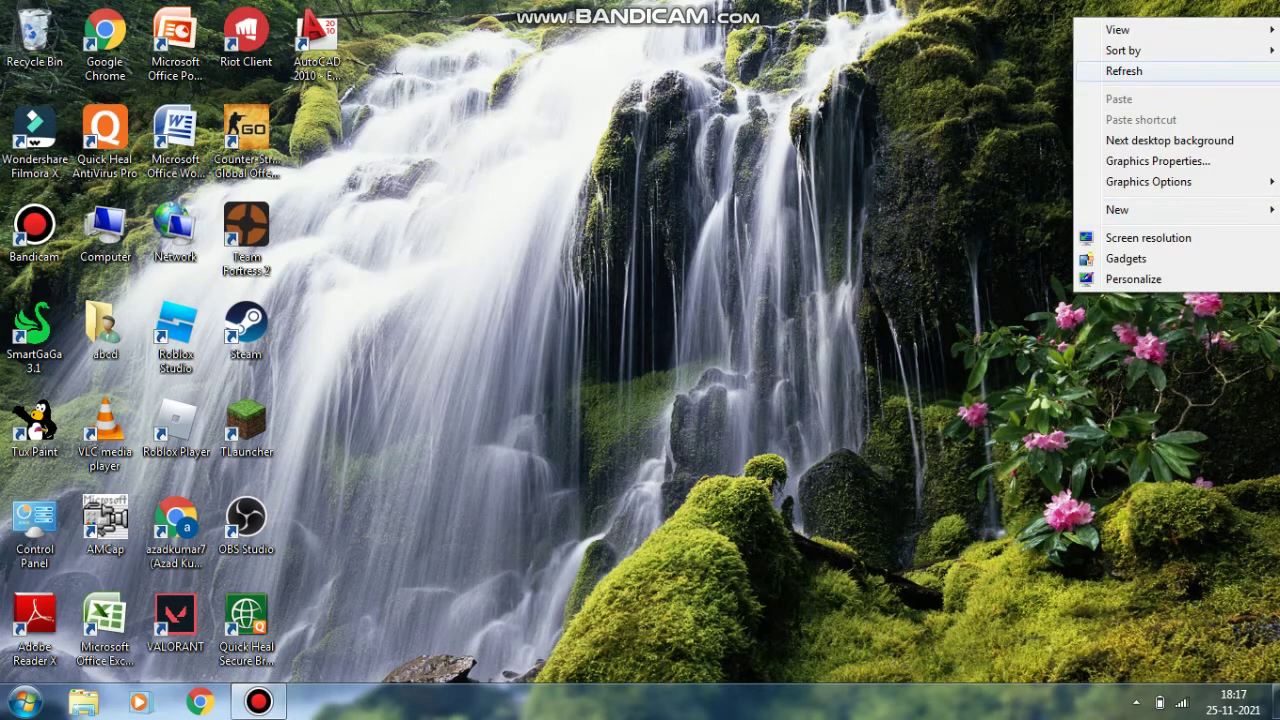
pyautogui.click(1124, 71)
pyautogui.moveTo(1106, 66); pyautogui.dragTo(802, 472)
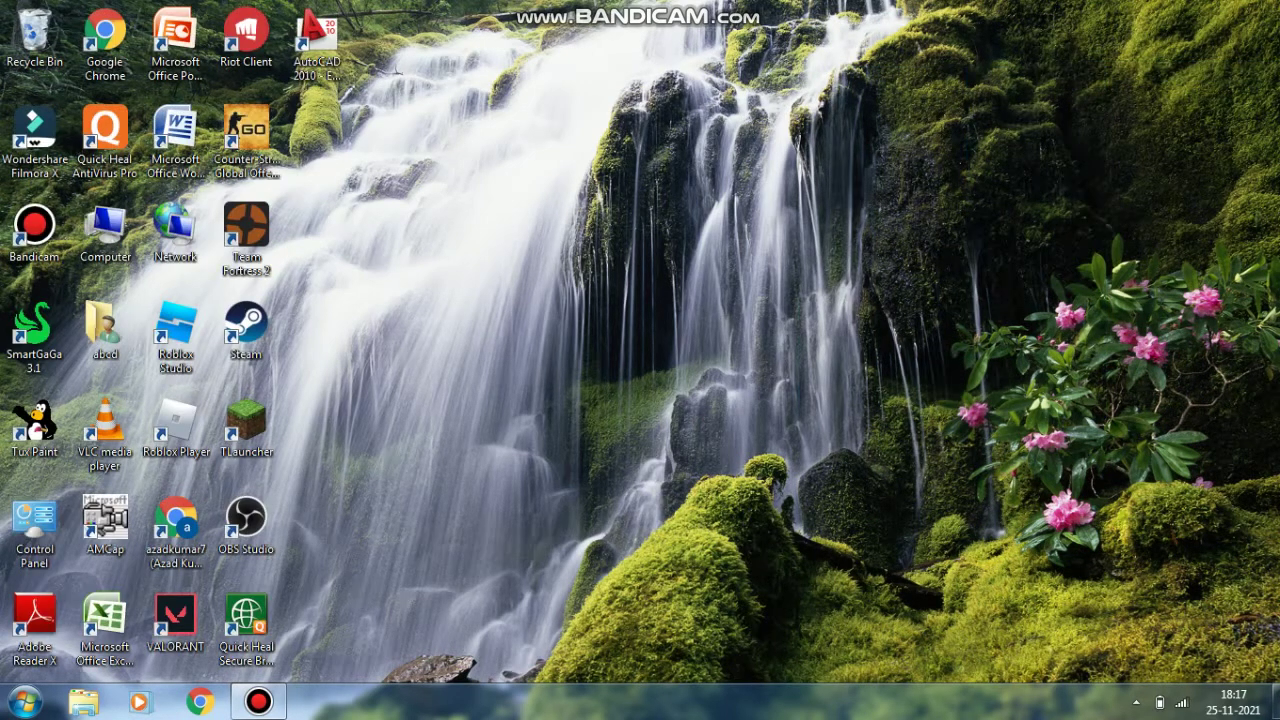
pyautogui.rightClick(1072, 66)
pyautogui.click(1120, 117)
pyautogui.moveTo(964, 38); pyautogui.dragTo(624, 512)
pyautogui.rightClick(964, 38)
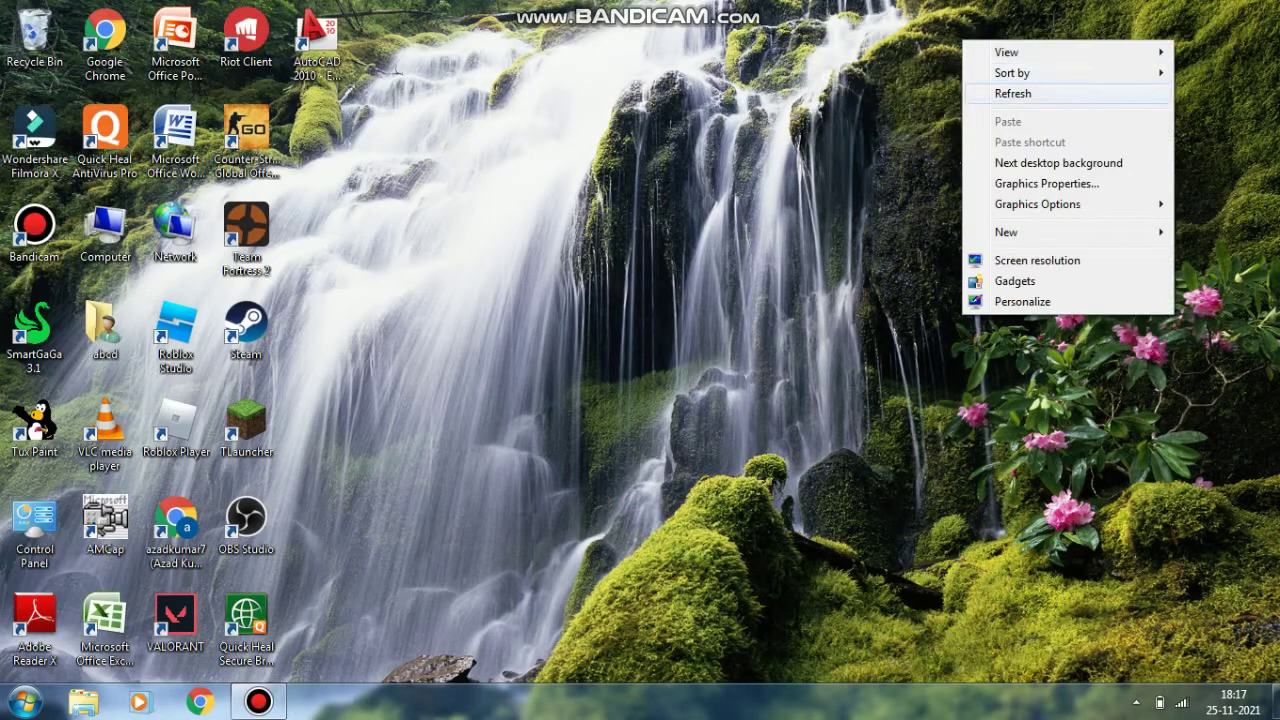
pyautogui.click(1040, 94)
pyautogui.moveTo(960, 508); pyautogui.dragTo(1108, 134)
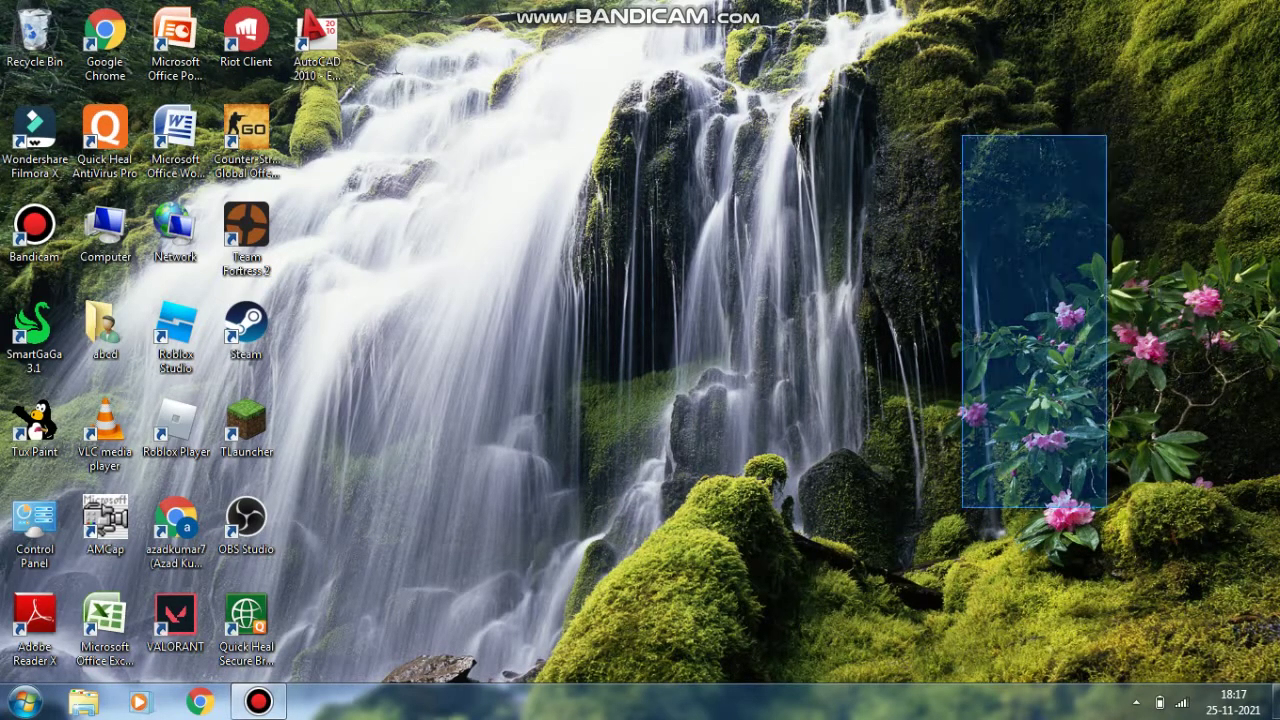
pyautogui.rightClick(1108, 136)
pyautogui.click(1150, 189)
pyautogui.moveTo(1276, 114); pyautogui.dragTo(430, 565)
pyautogui.rightClick(1274, 115)
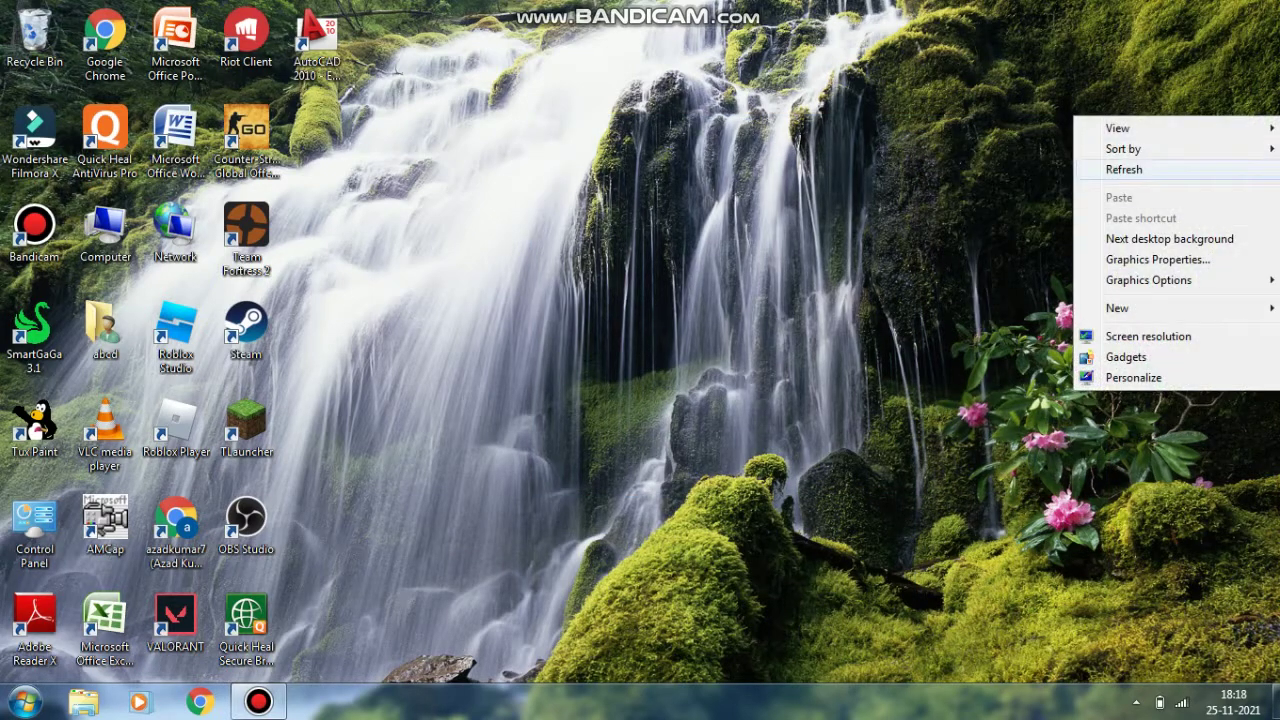
pyautogui.click(1124, 169)
pyautogui.press('super')
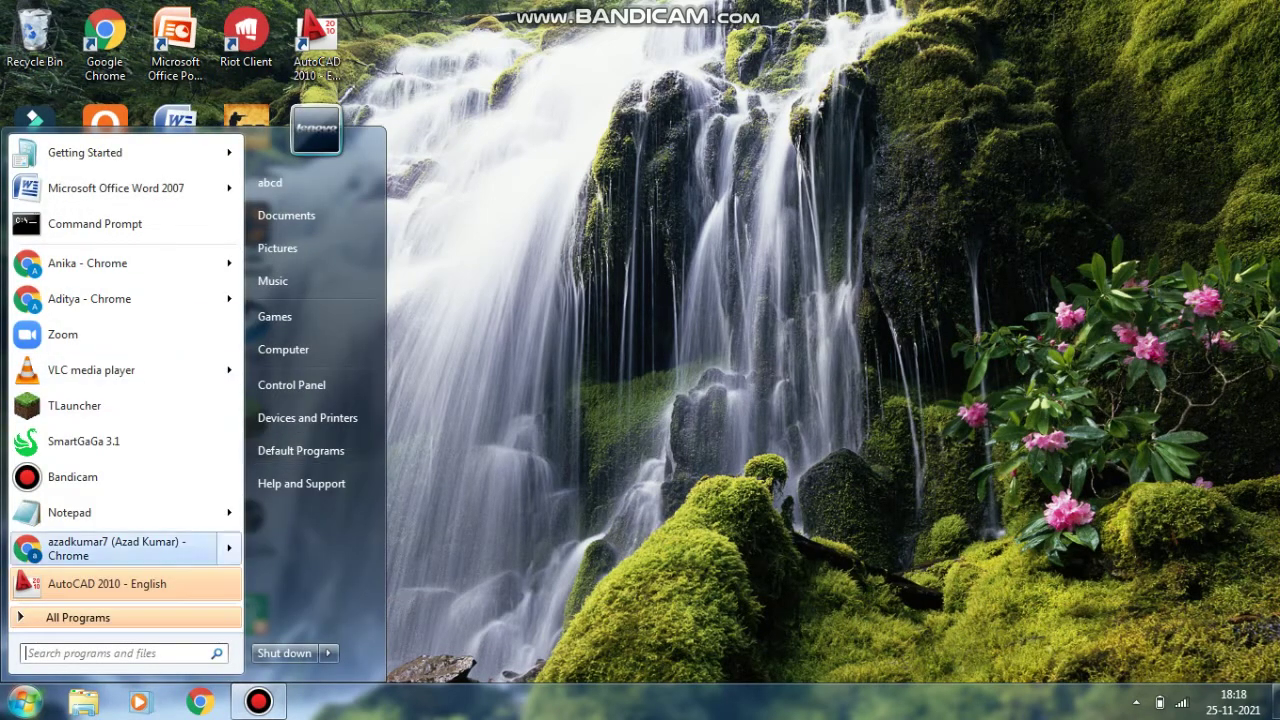
pyautogui.press('super')
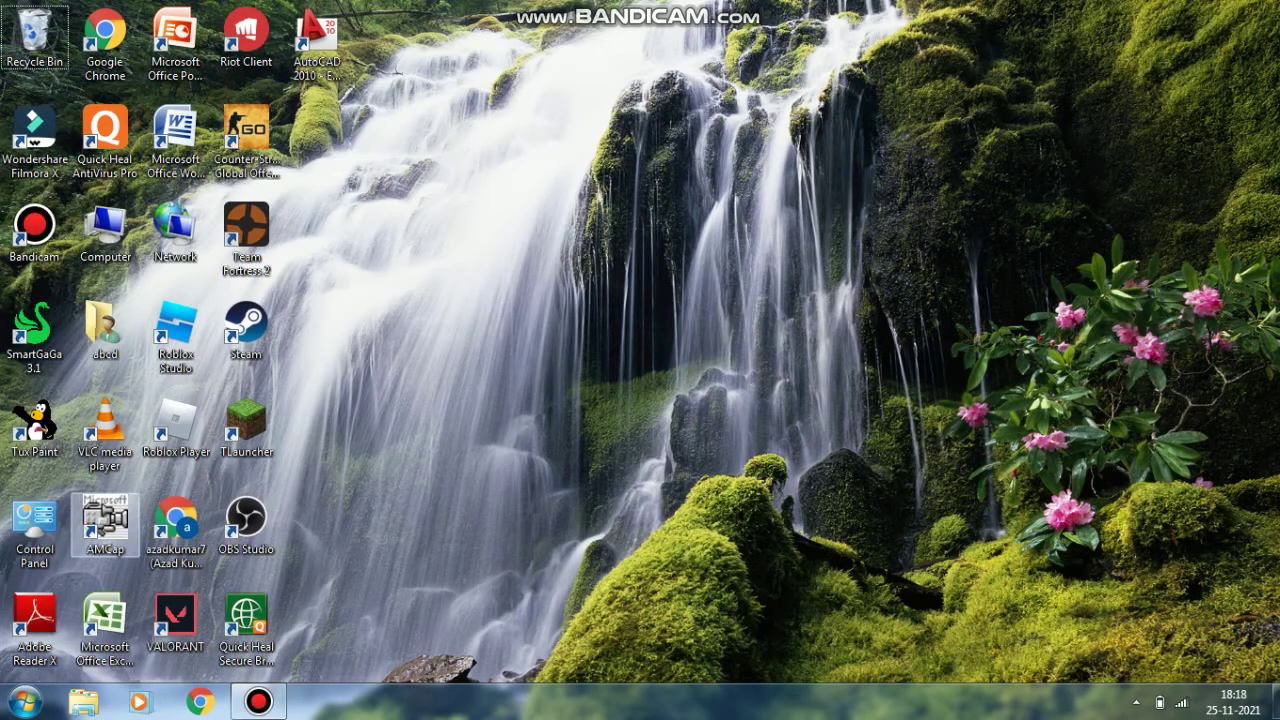
pyautogui.click(35, 530)
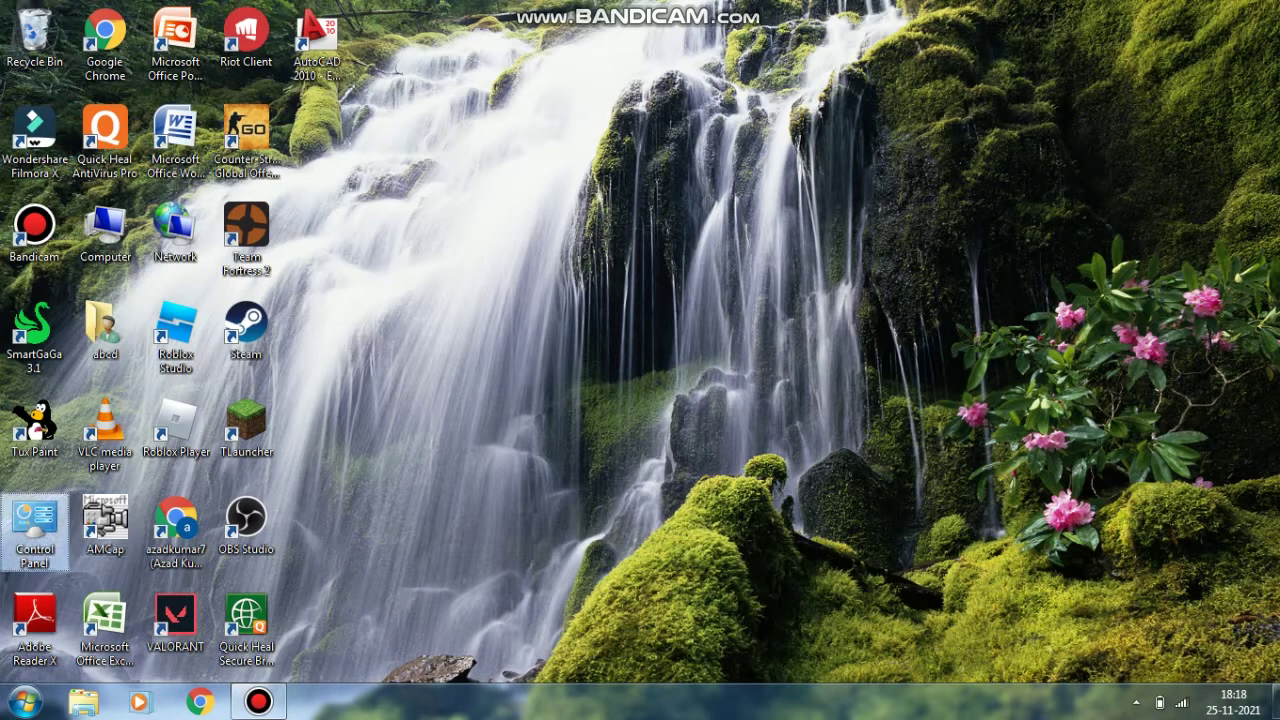
pyautogui.rightClick(1125, 20)
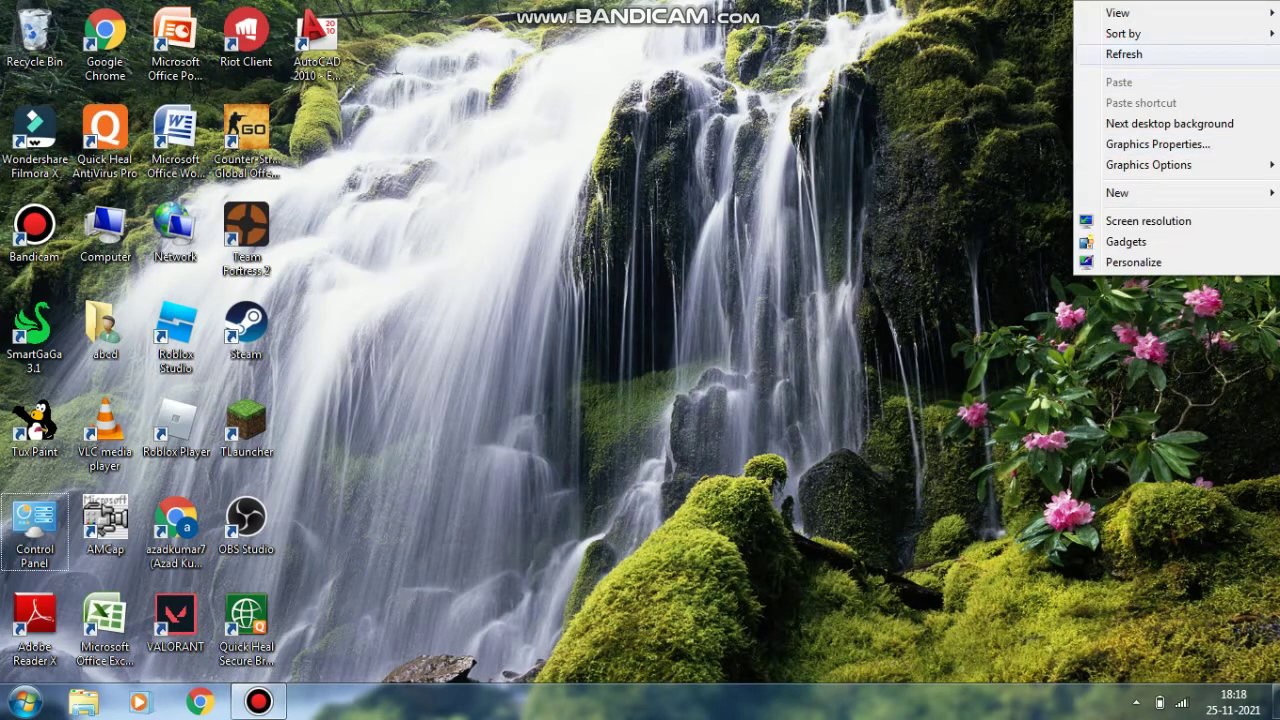
pyautogui.click(1124, 54)
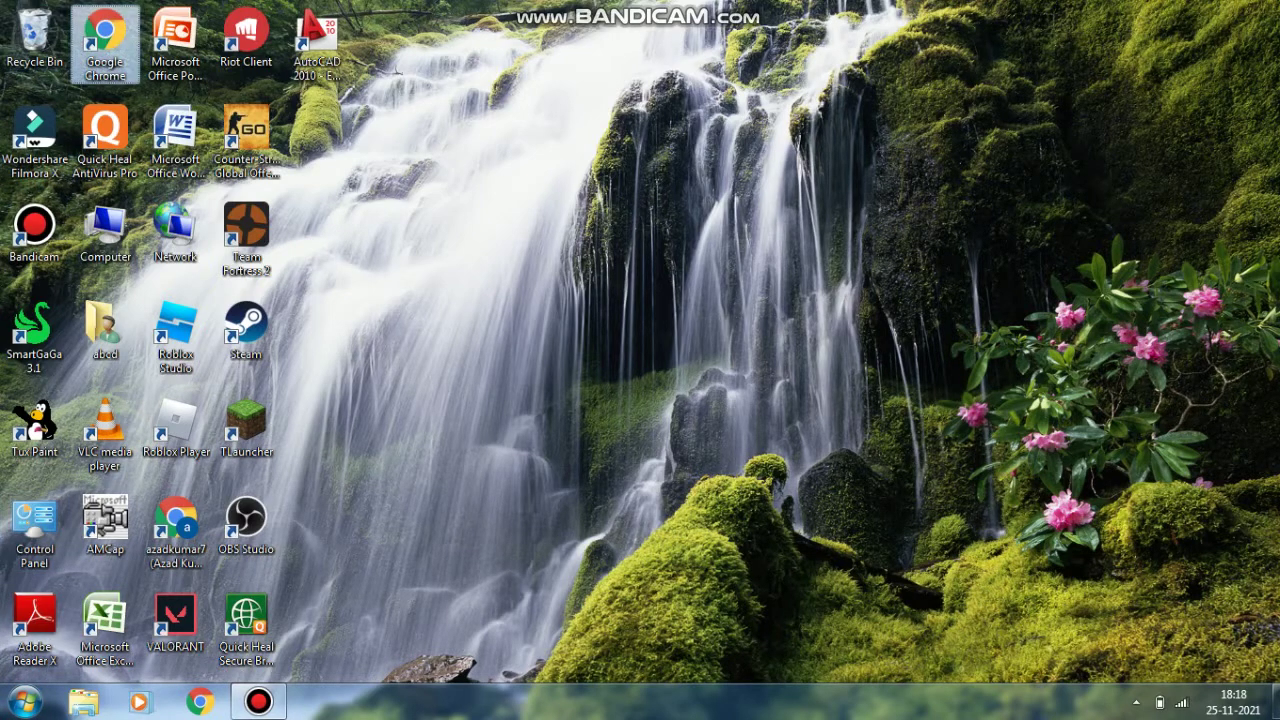
# Step: Check the contents of the Recycle Bin, close it and refresh the desktop twice
pyautogui.doubleClick(34, 35)
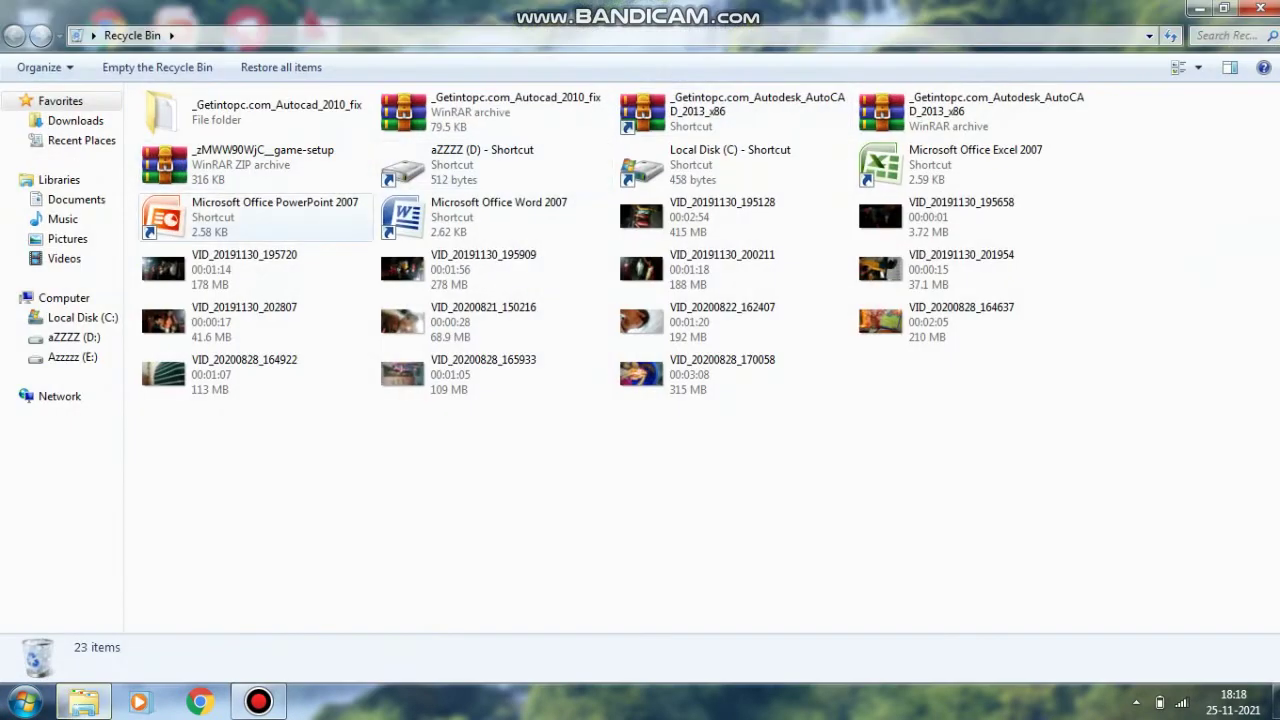
pyautogui.click(1260, 8)
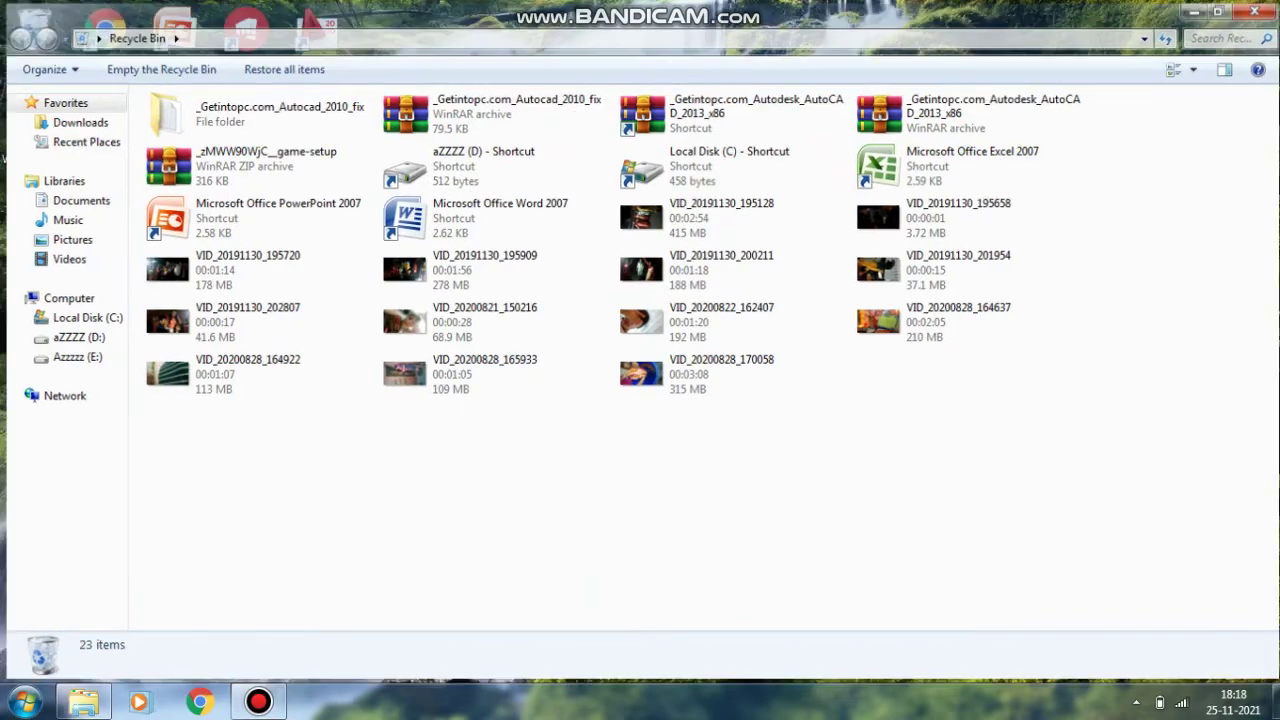
pyautogui.moveTo(1200, 36); pyautogui.dragTo(862, 682)
pyautogui.rightClick(1200, 36)
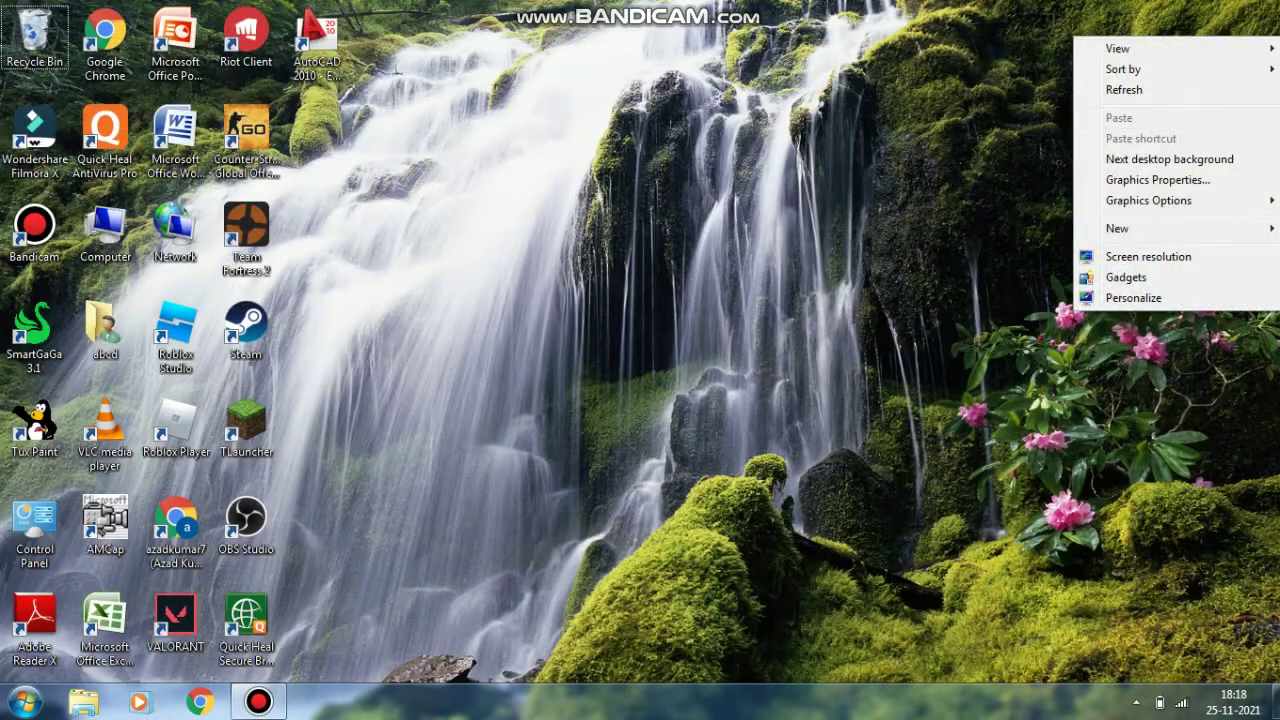
pyautogui.click(1110, 90)
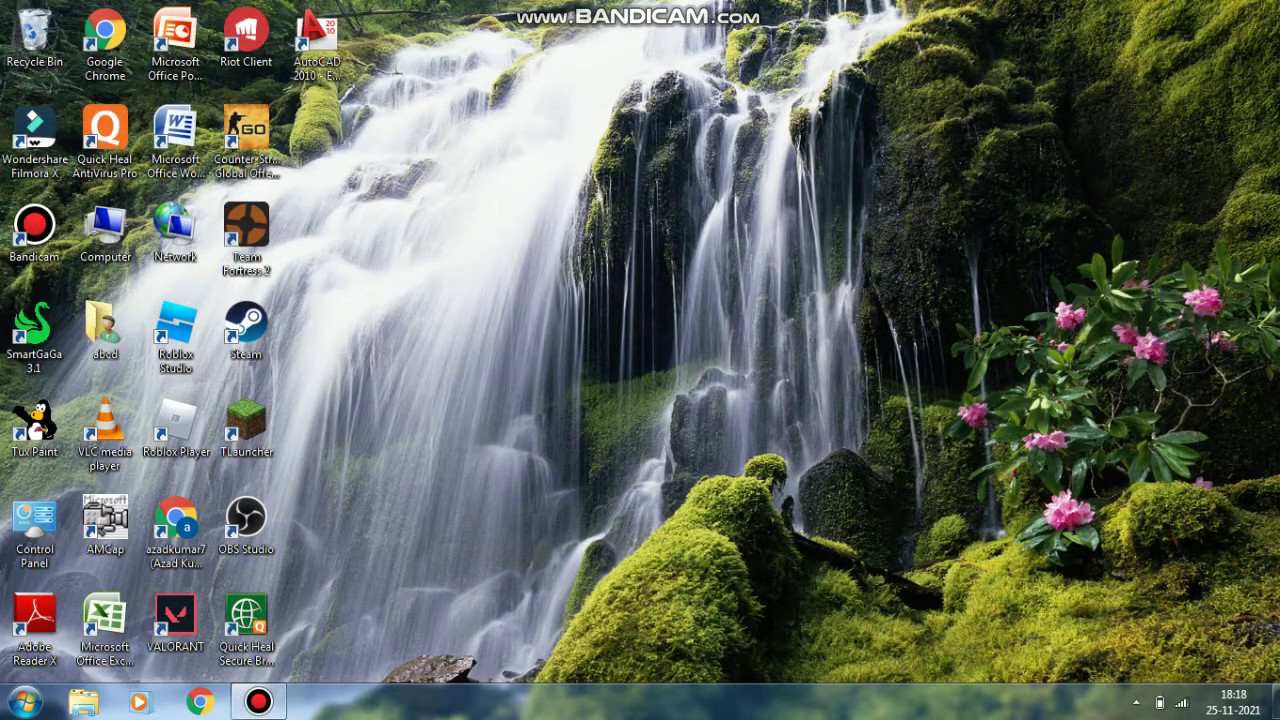
pyautogui.moveTo(1219, 2); pyautogui.dragTo(837, 495)
pyautogui.rightClick(1218, 2)
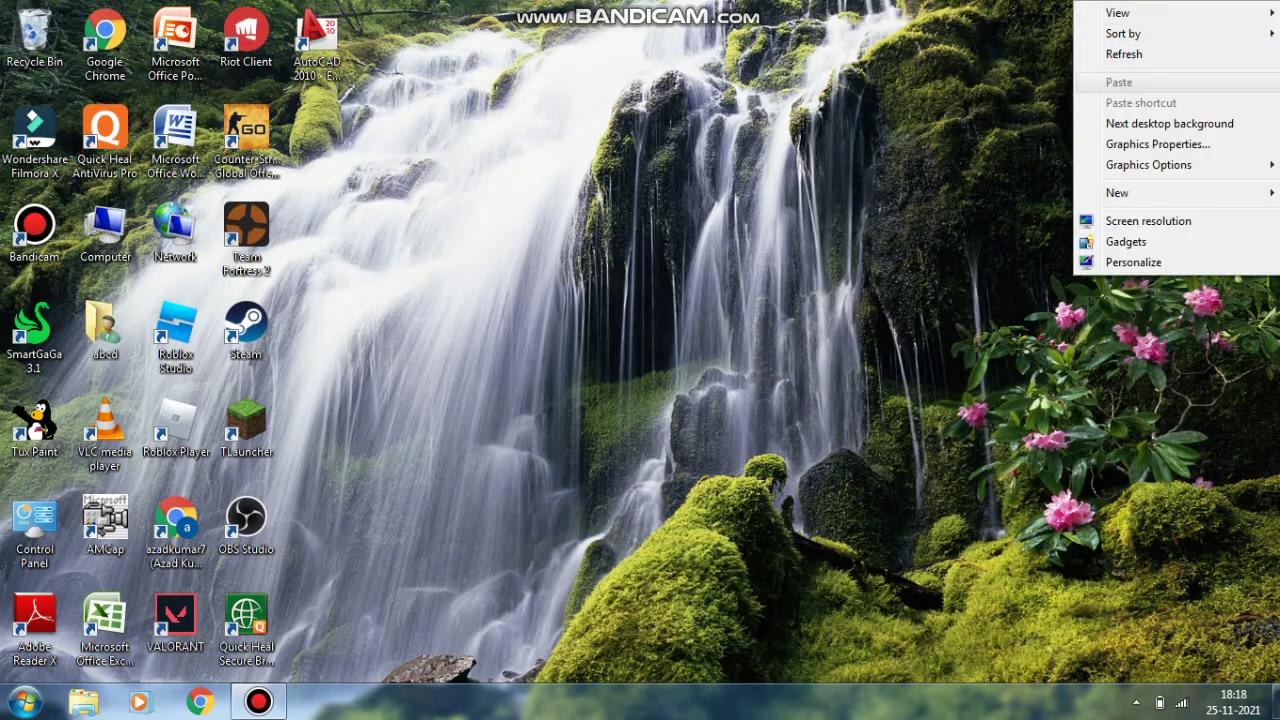
pyautogui.click(1124, 54)
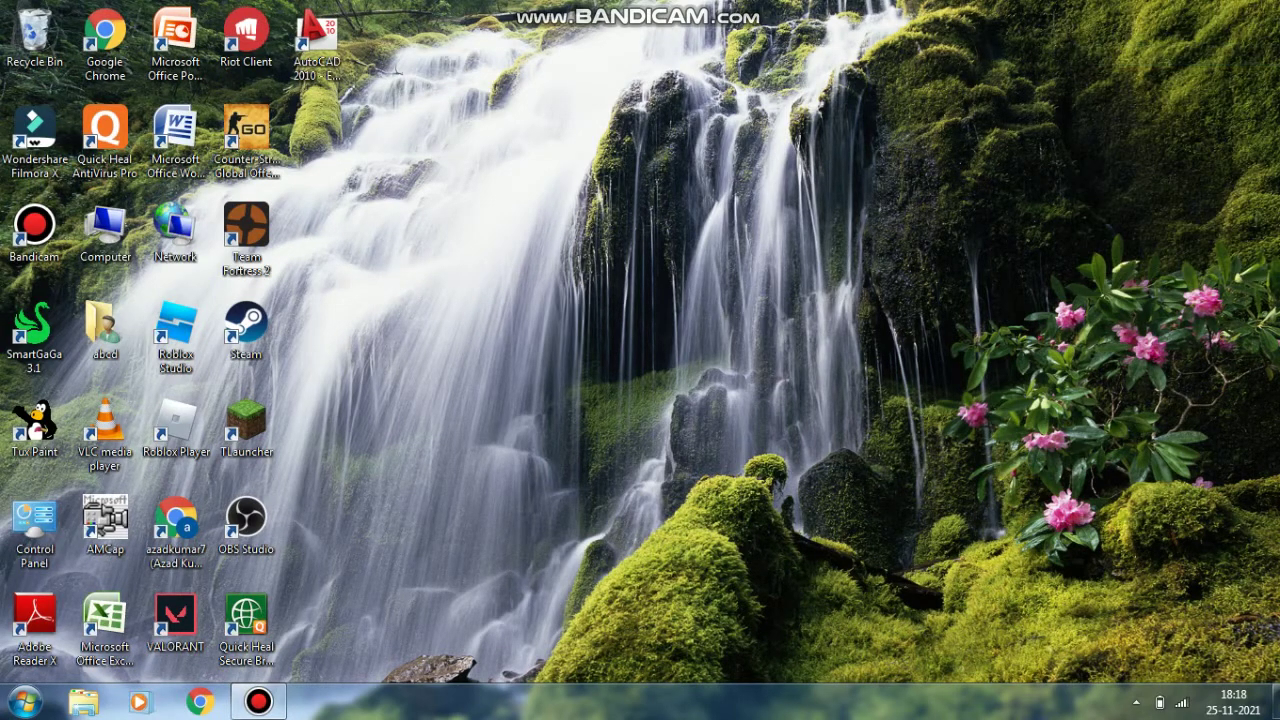
# Step: View the Recycle Bin once more, close it and refresh the desktop three times
pyautogui.doubleClick(35, 35)
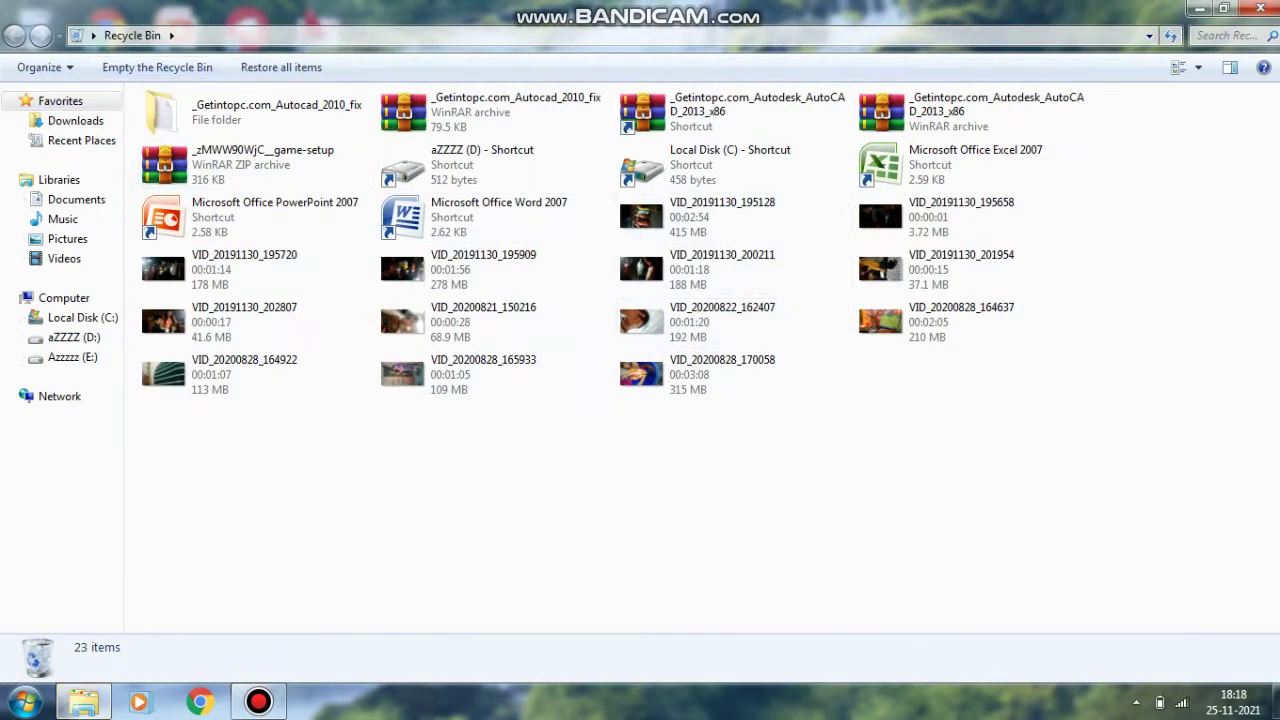
pyautogui.click(1260, 7)
pyautogui.moveTo(606, 538); pyautogui.dragTo(1074, 4)
pyautogui.rightClick(1074, 4)
pyautogui.click(1110, 47)
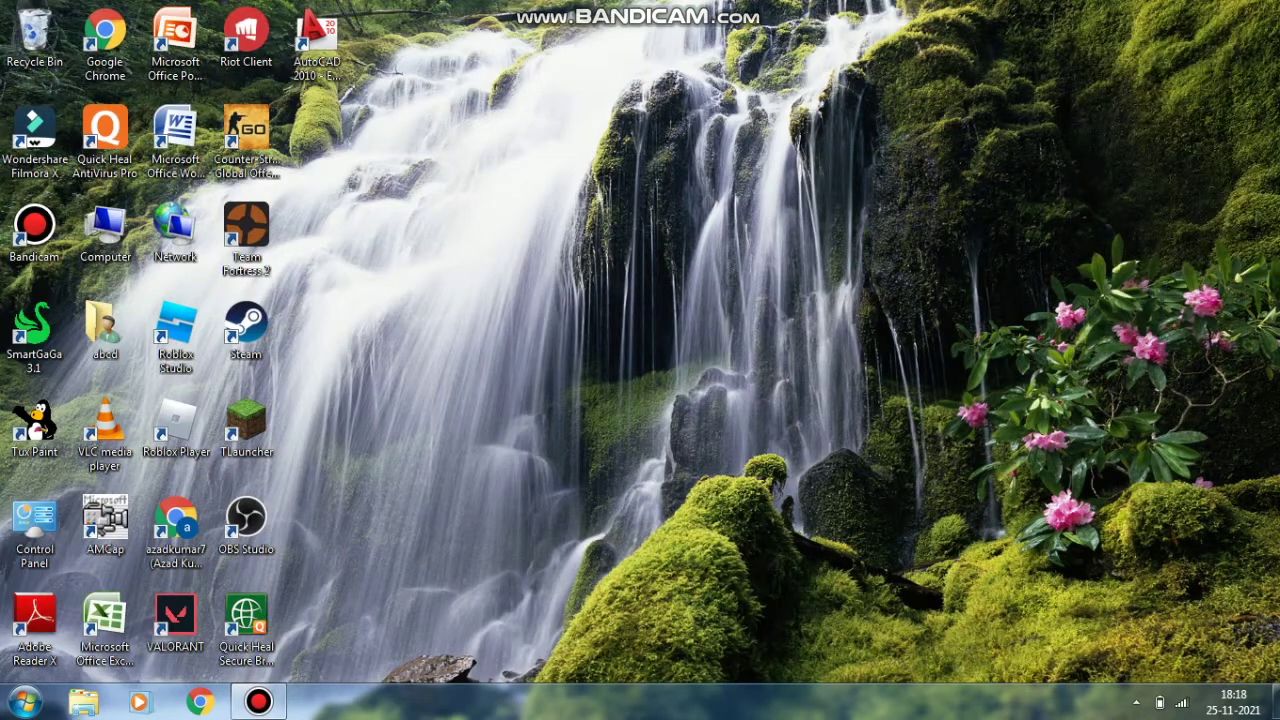
pyautogui.rightClick(1074, 4)
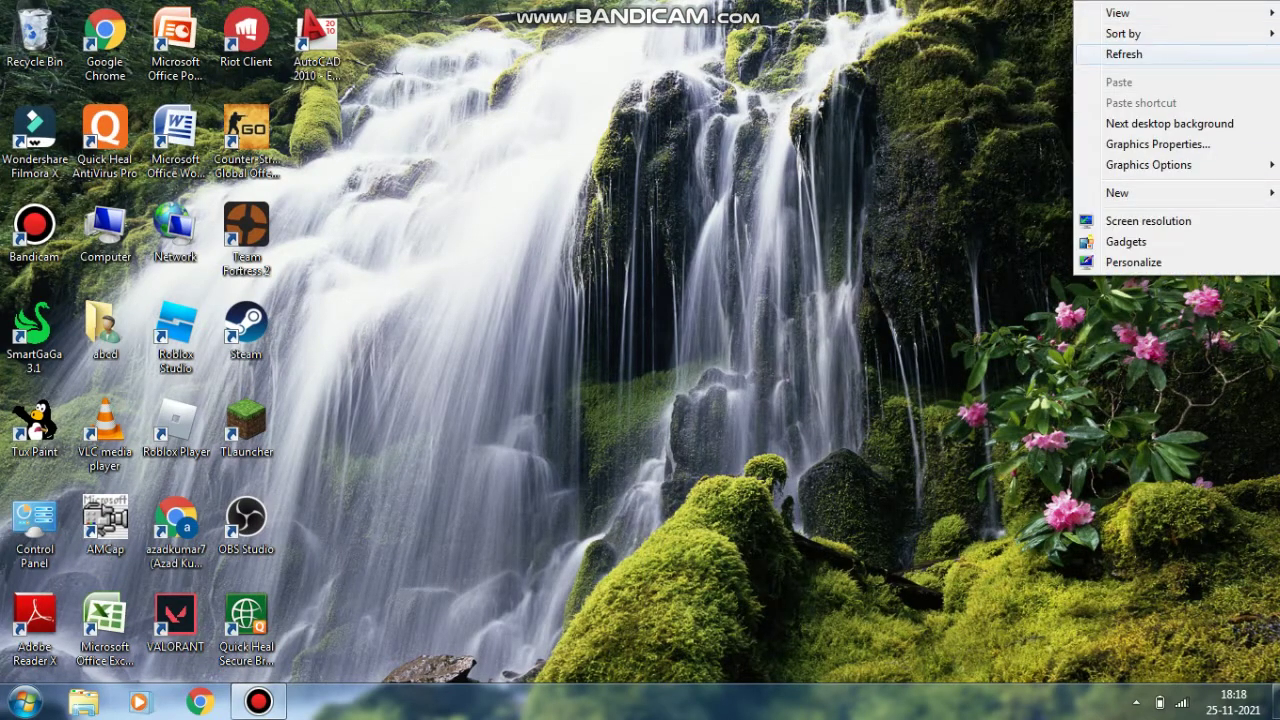
pyautogui.click(1120, 54)
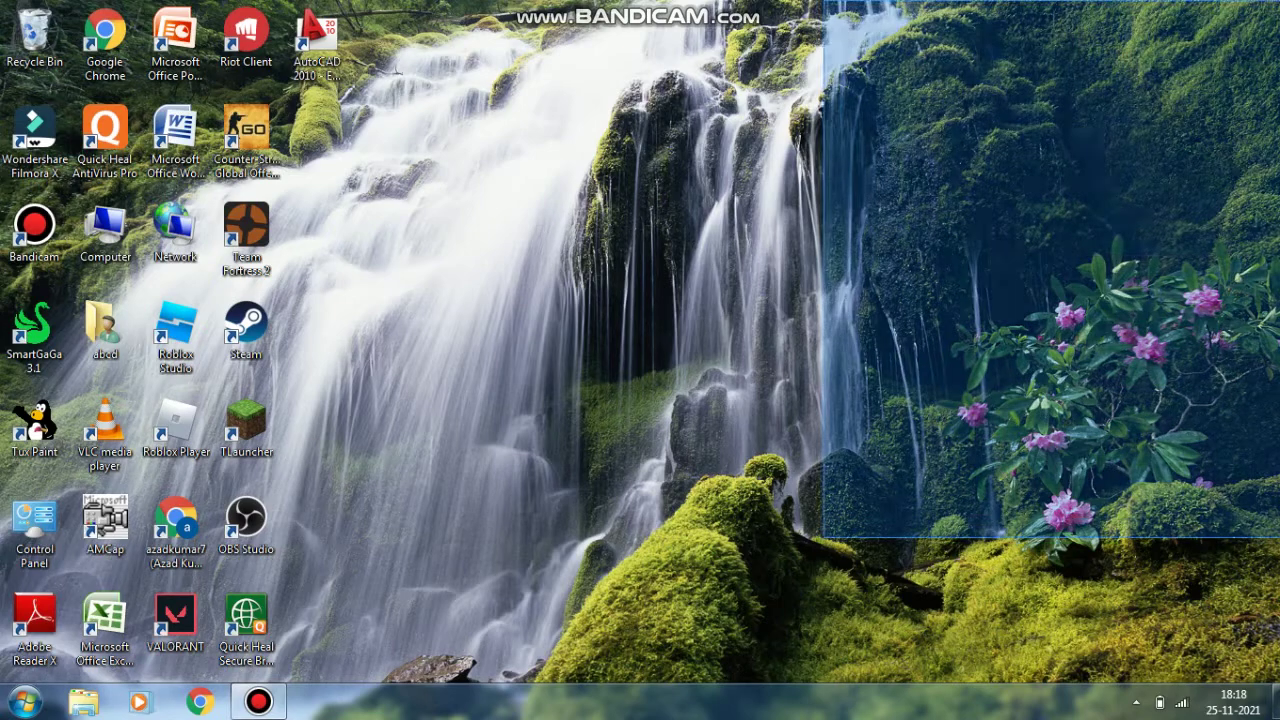
pyautogui.rightClick(1074, 4)
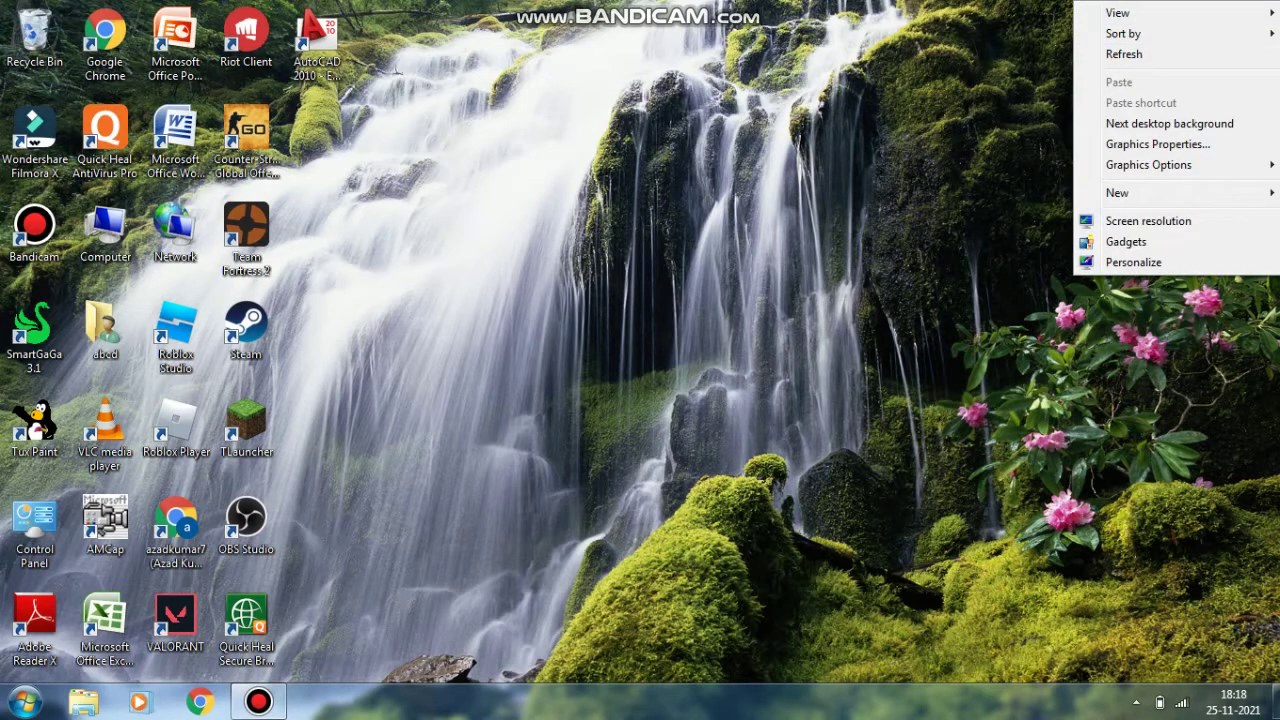
pyautogui.click(1124, 54)
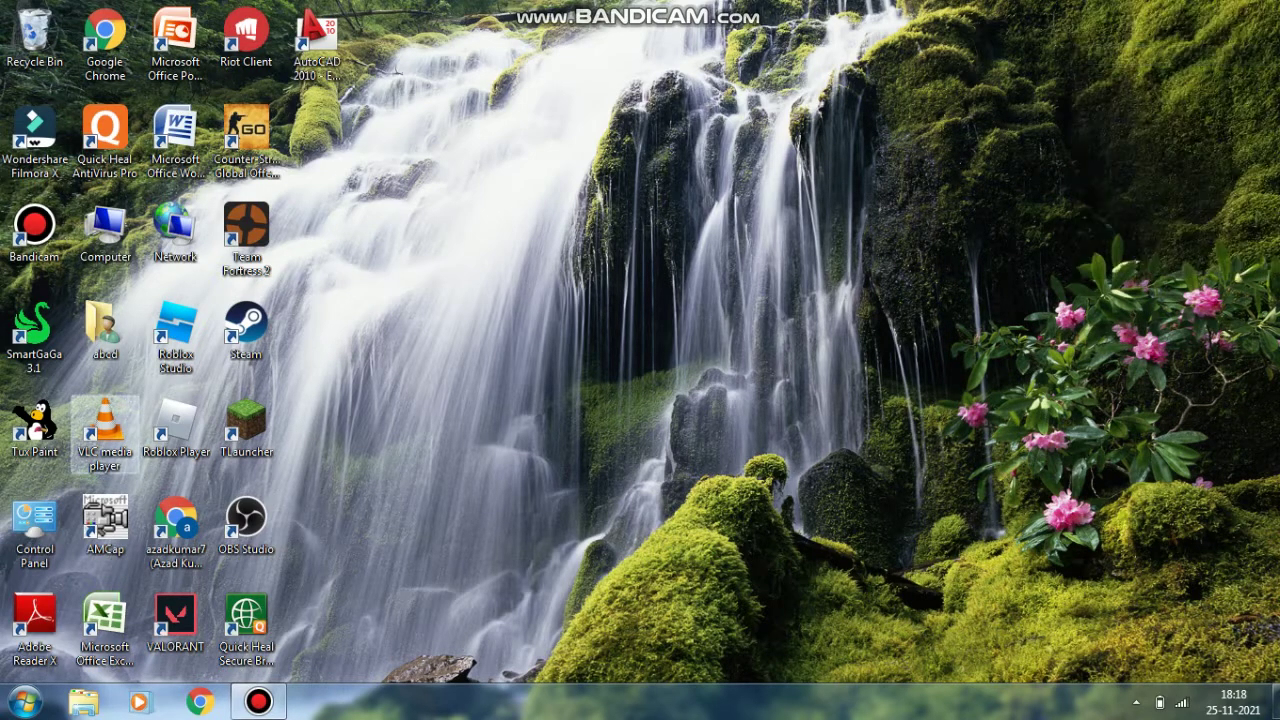
pyautogui.click(24, 701)
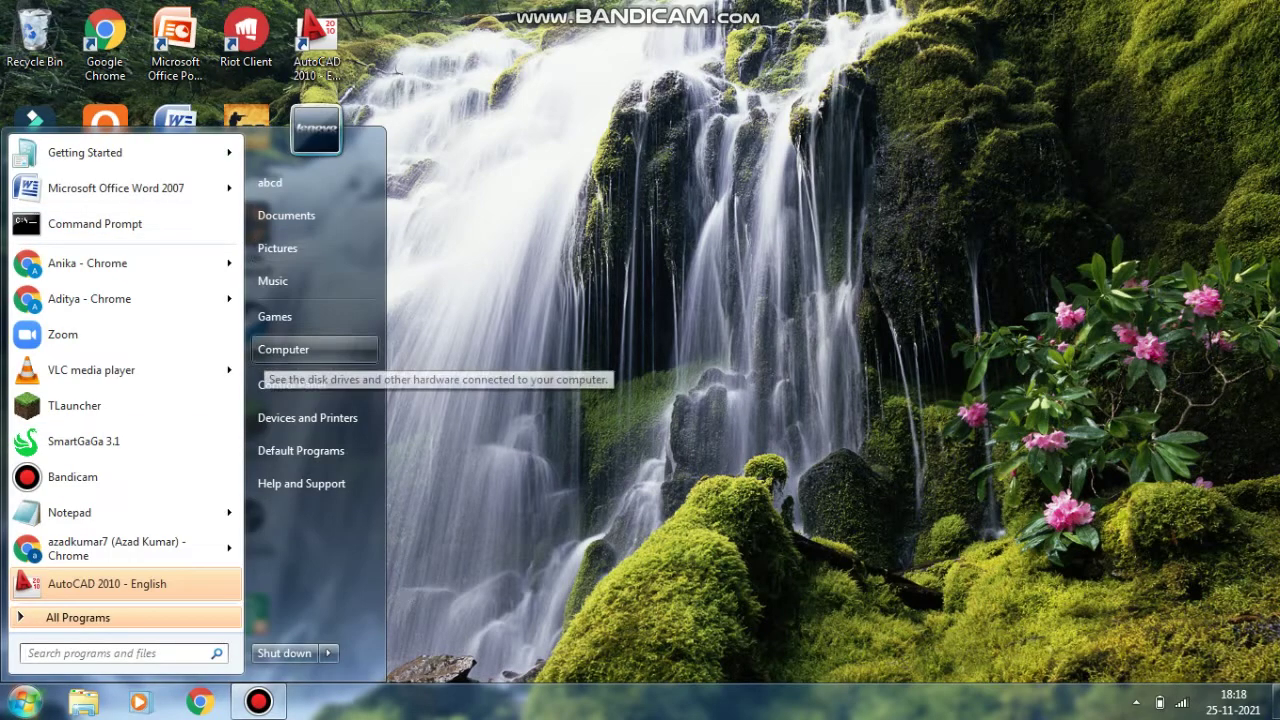
pyautogui.click(292, 385)
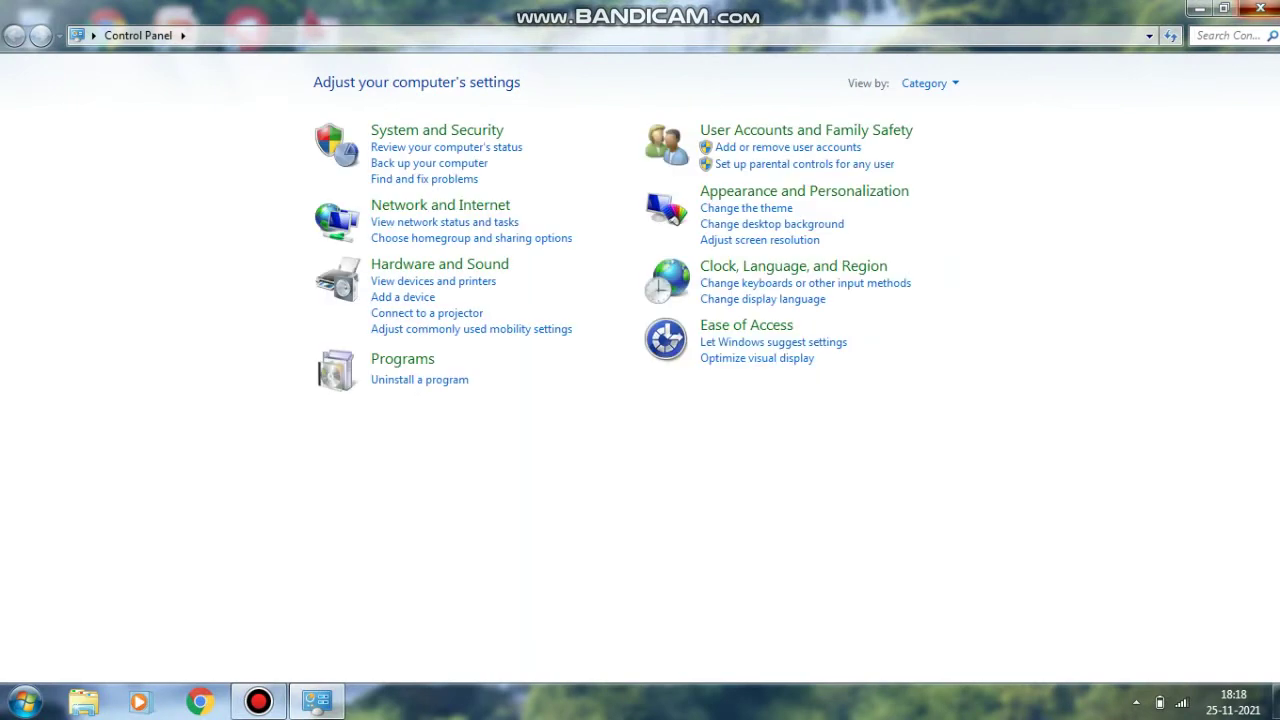
pyautogui.click(1260, 8)
# Step: Open the computer's system properties and bring up the Performance Options from the advanced system settings
pyautogui.click(105, 232)
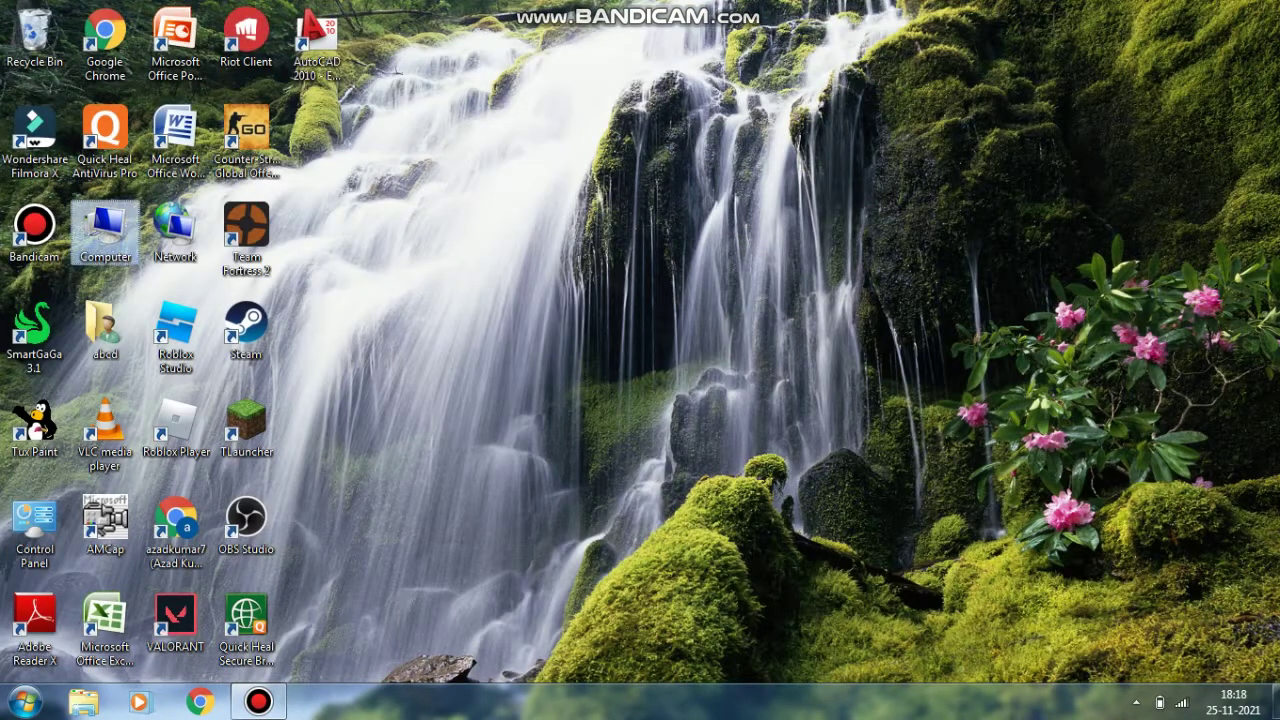
pyautogui.rightClick(80, 229)
pyautogui.click(135, 405)
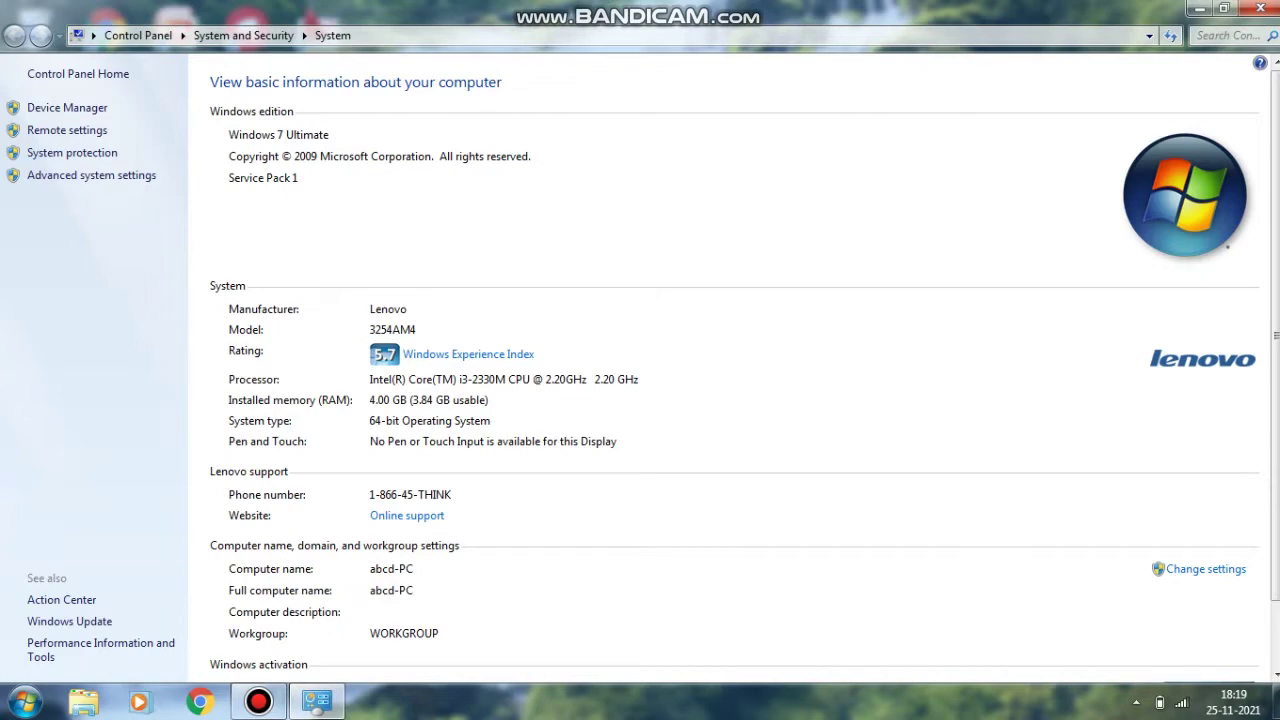
pyautogui.click(91, 175)
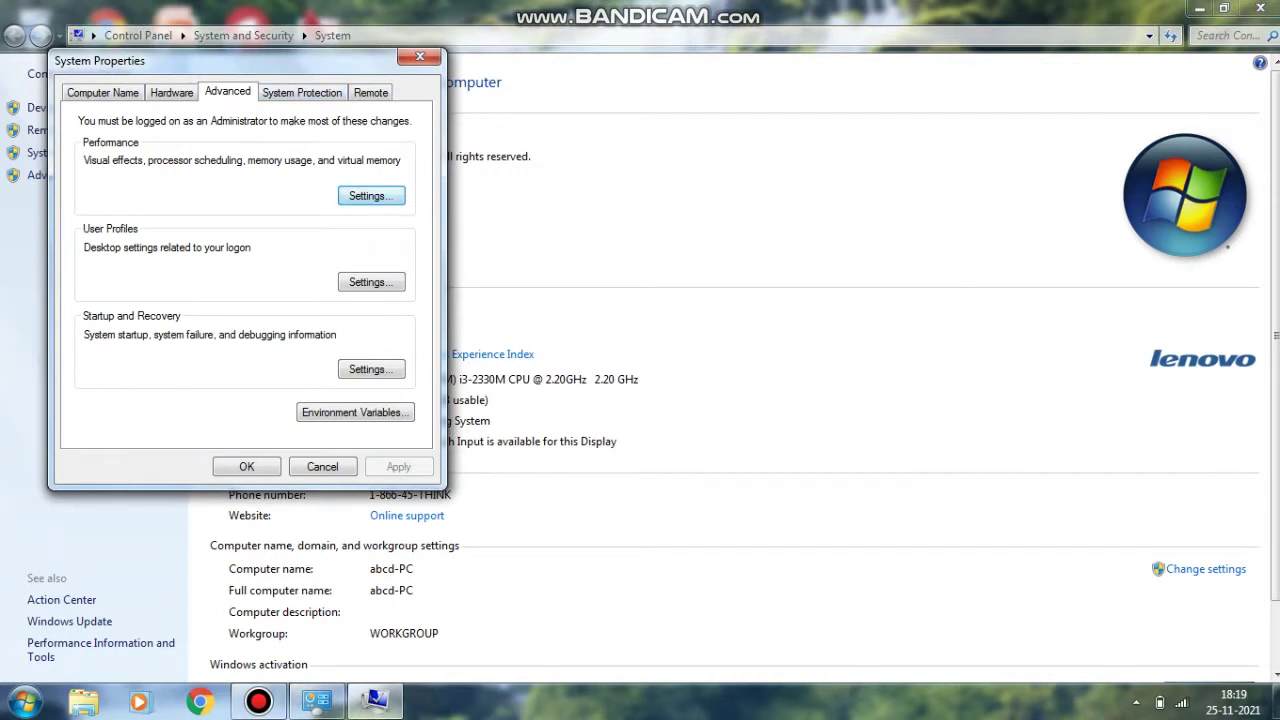
pyautogui.click(371, 195)
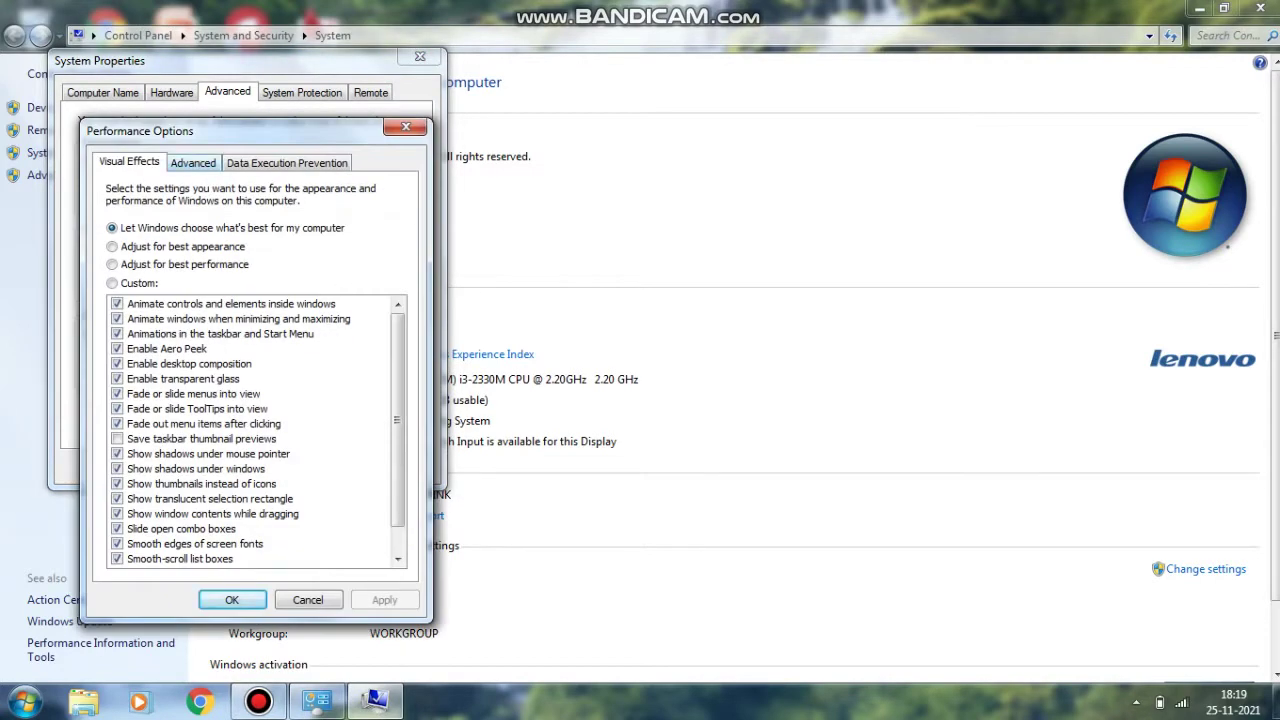
# Step: Select Adjust for best appearance for the visual effects and glance through the system information page
pyautogui.click(193, 163)
pyautogui.click(129, 162)
pyautogui.press('Down')
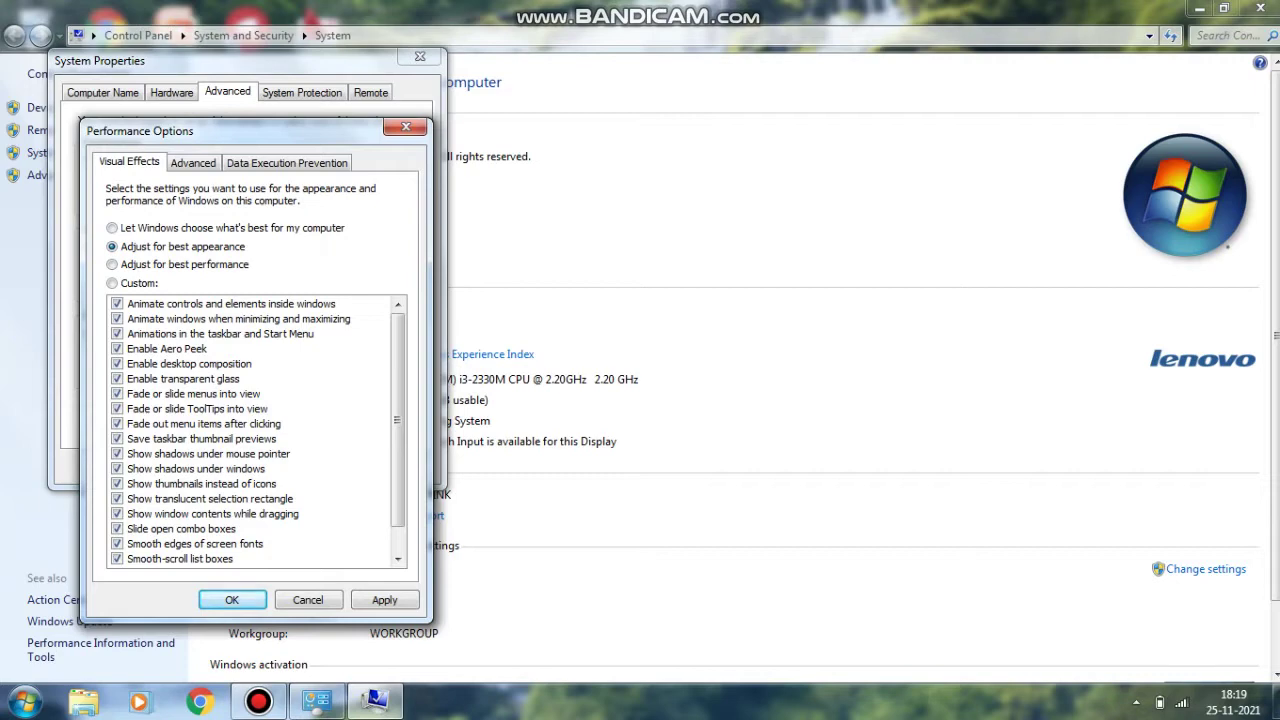
pyautogui.click(1275, 636)
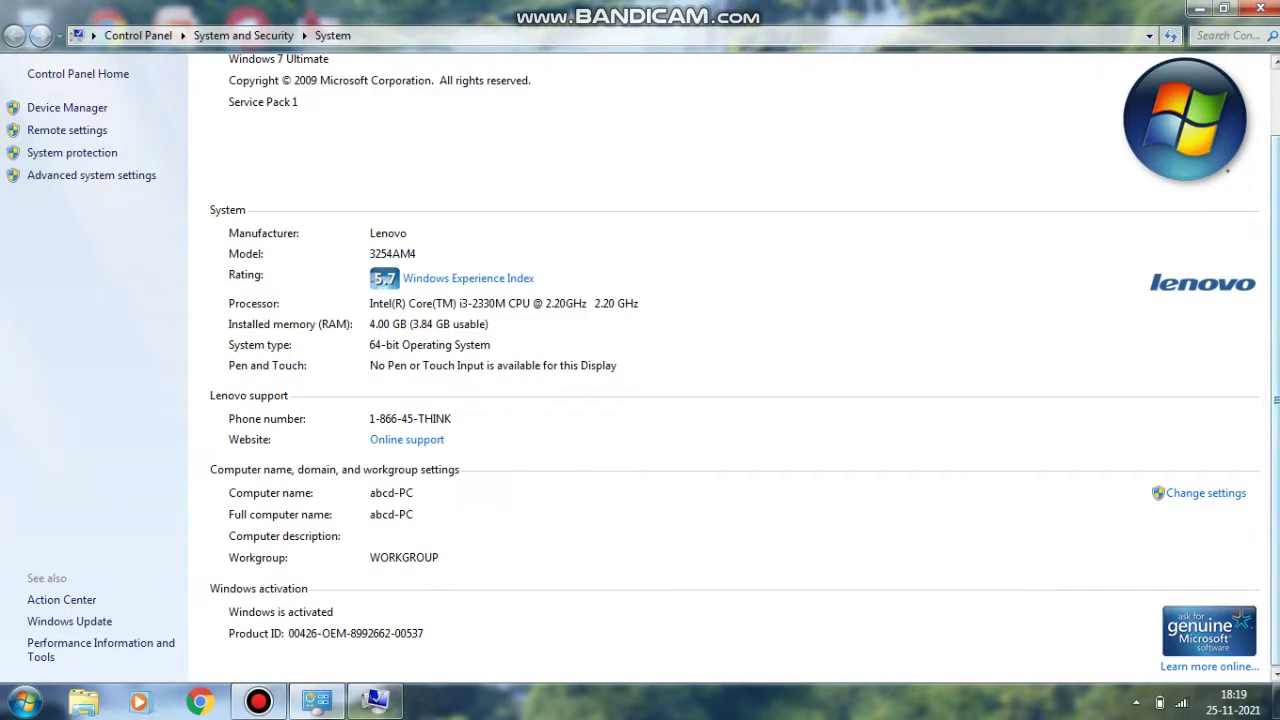
pyautogui.scroll(1, 730, 370)
pyautogui.click(375, 701)
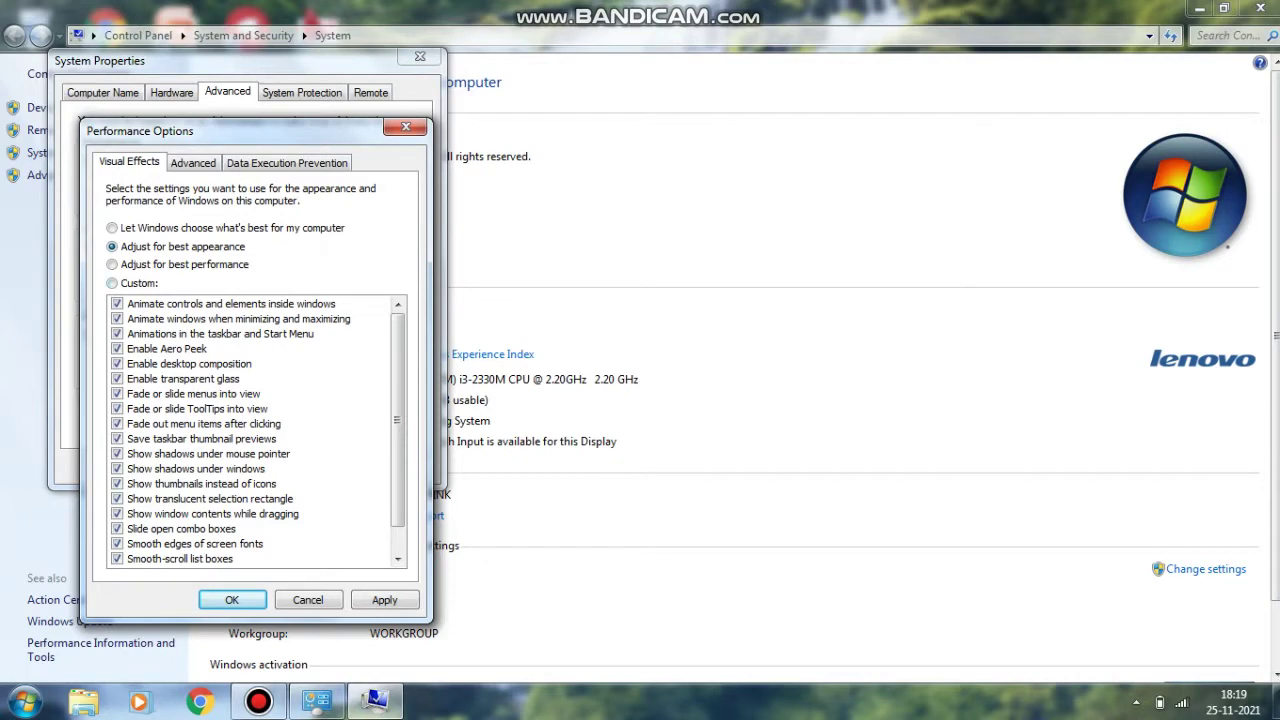
# Step: Apply Adjust for best performance to the visual effects and look through the other performance option pages
pyautogui.click(112, 265)
pyautogui.click(385, 600)
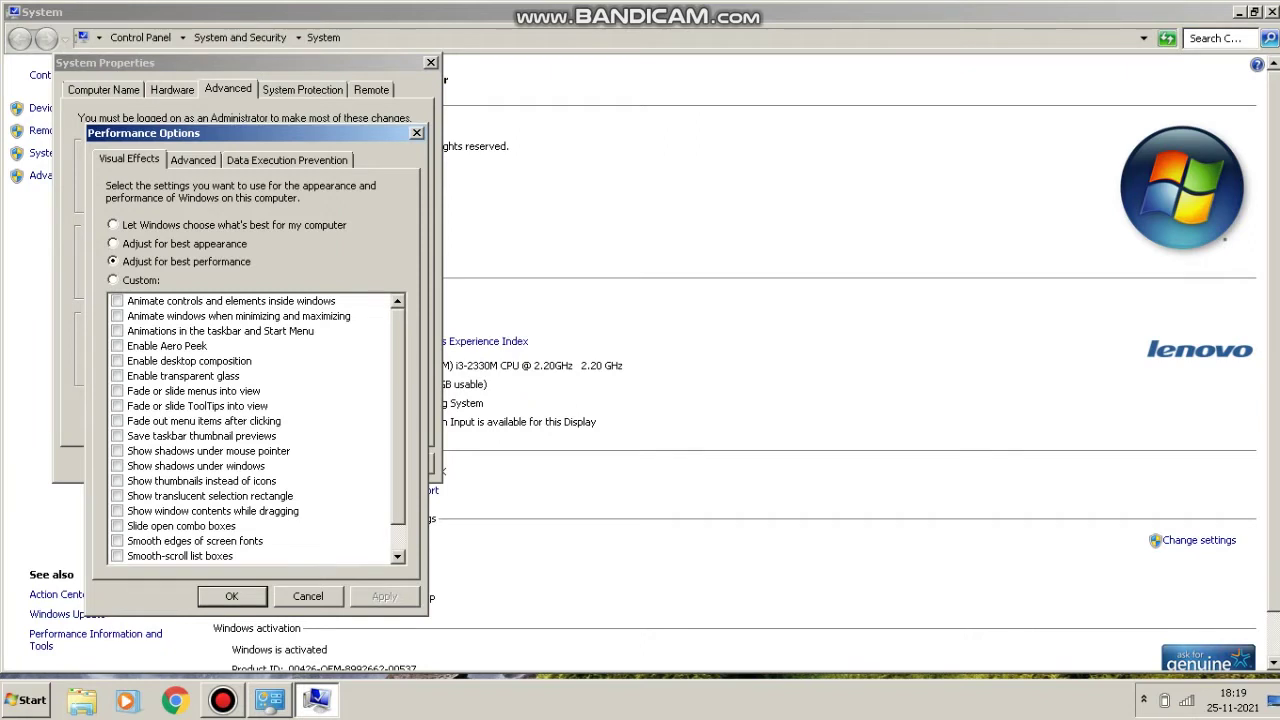
pyautogui.hotkey('ctrl', 'Tab')
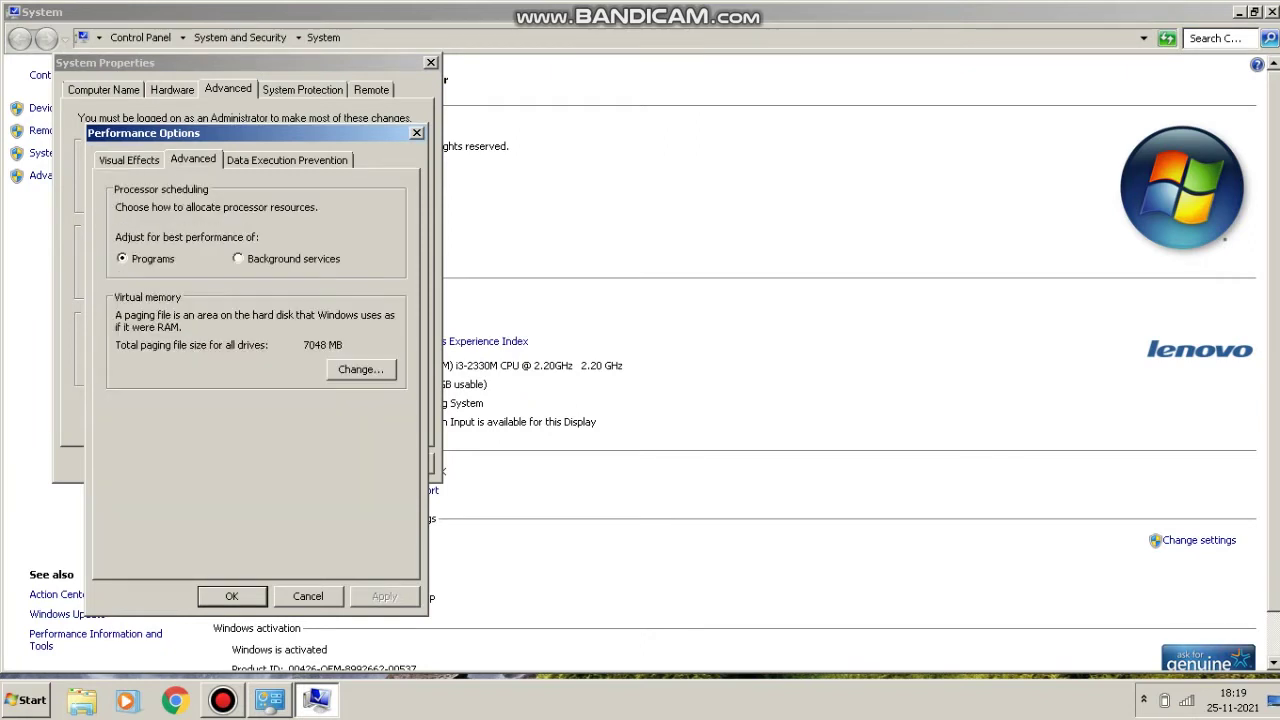
pyautogui.hotkey('ctrl', 'Tab')
pyautogui.hotkey('ctrl', 'Tab')
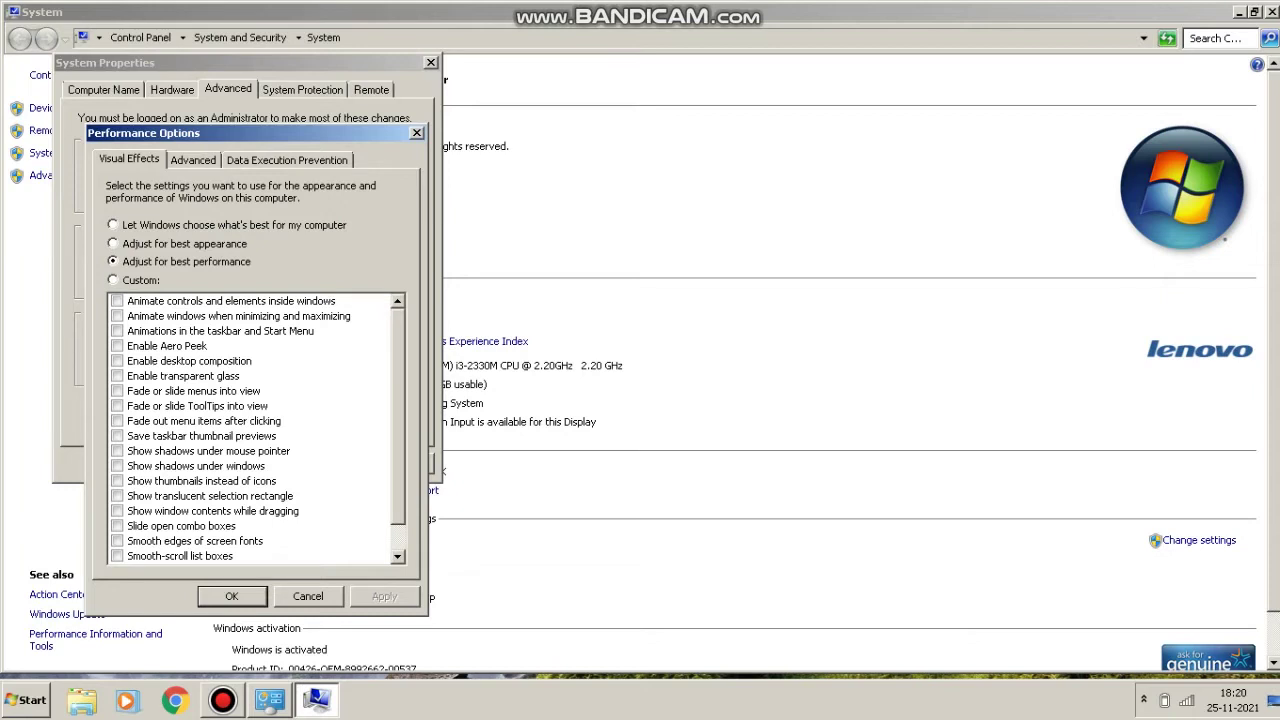
# Step: Set the visual effects to Let Windows choose what's best for my computer, apply the setting and close Performance Options
pyautogui.click(113, 225)
pyautogui.click(385, 597)
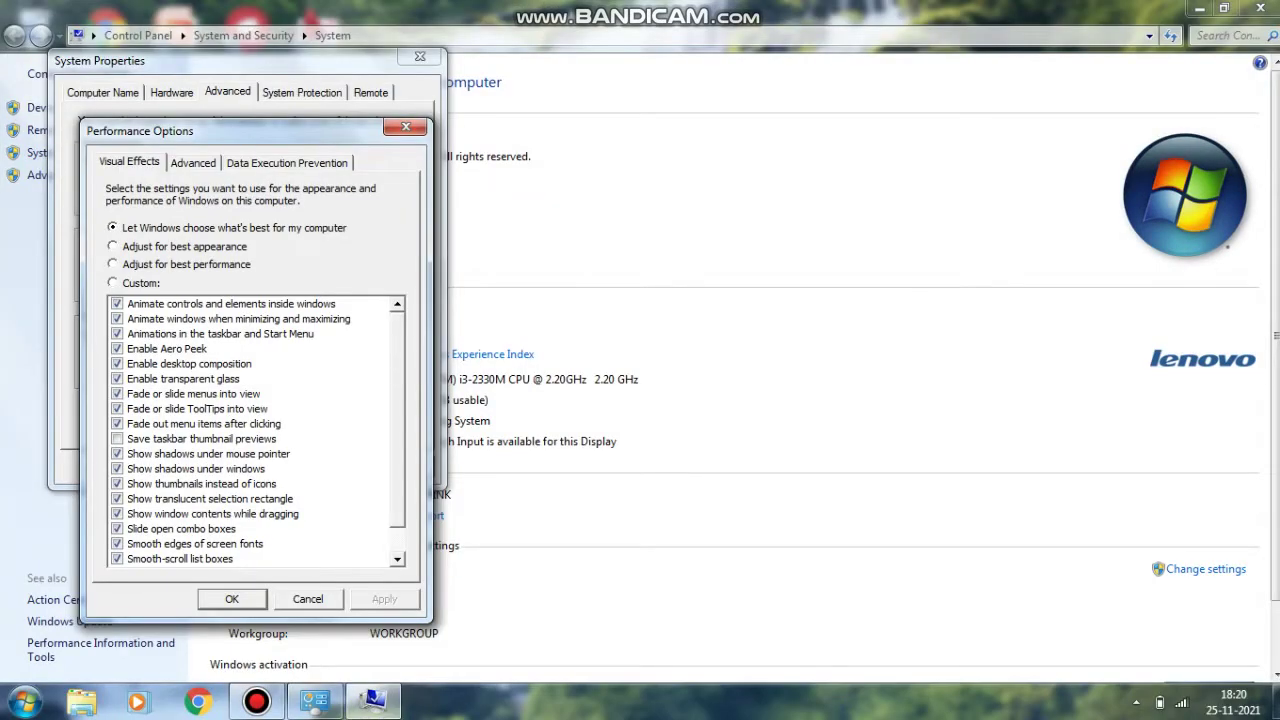
pyautogui.click(232, 599)
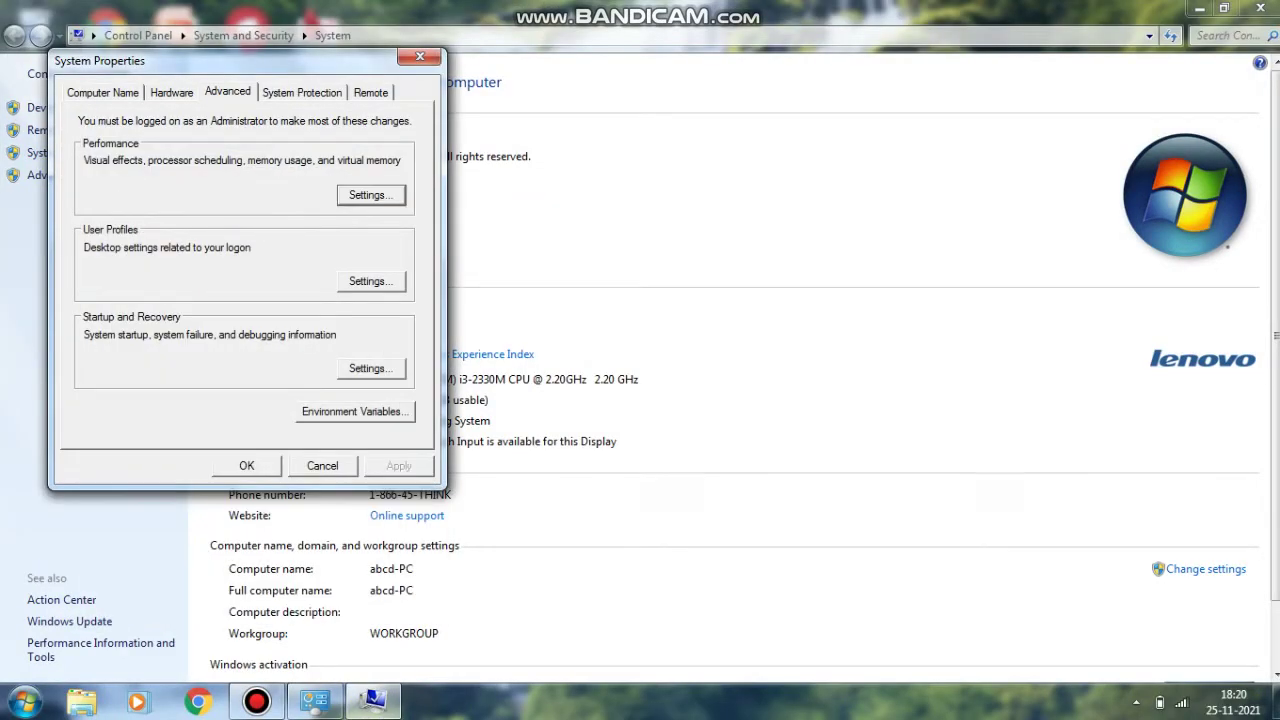
# Step: Reopen Performance Options, set processor scheduling for best performance of Programs and bring up the virtual memory settings of drive D:
pyautogui.press('Return')
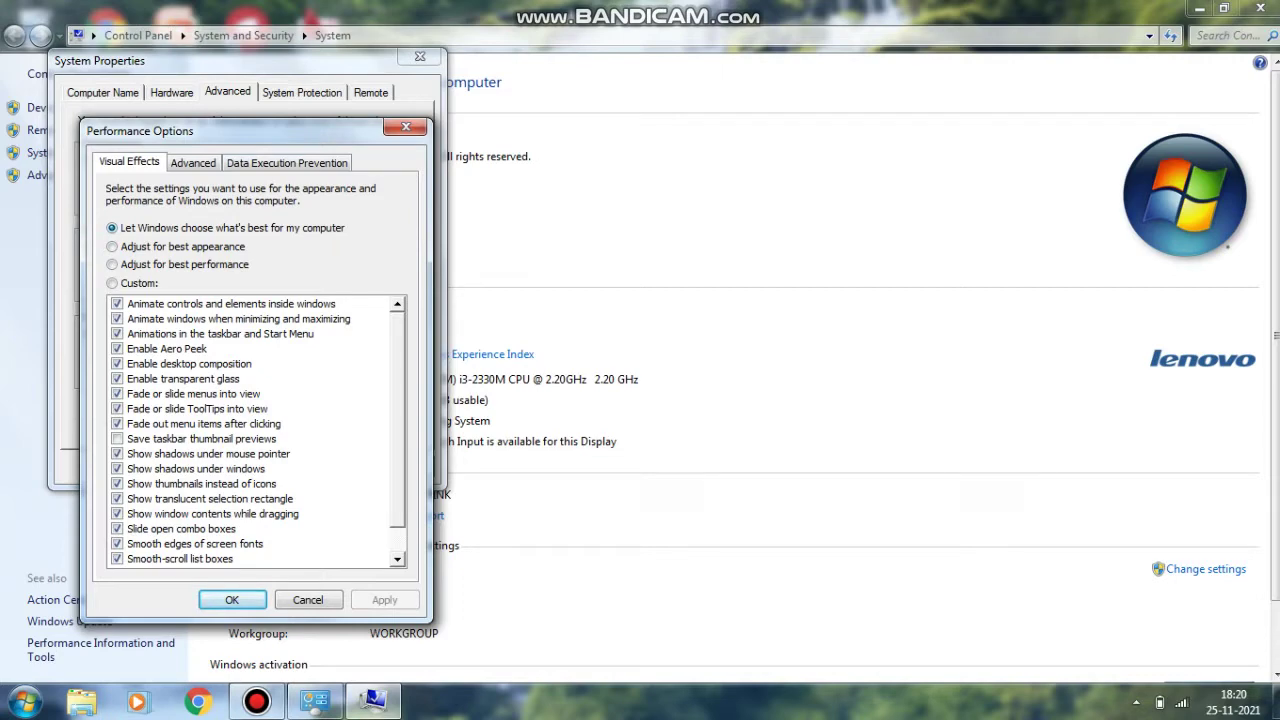
pyautogui.click(287, 162)
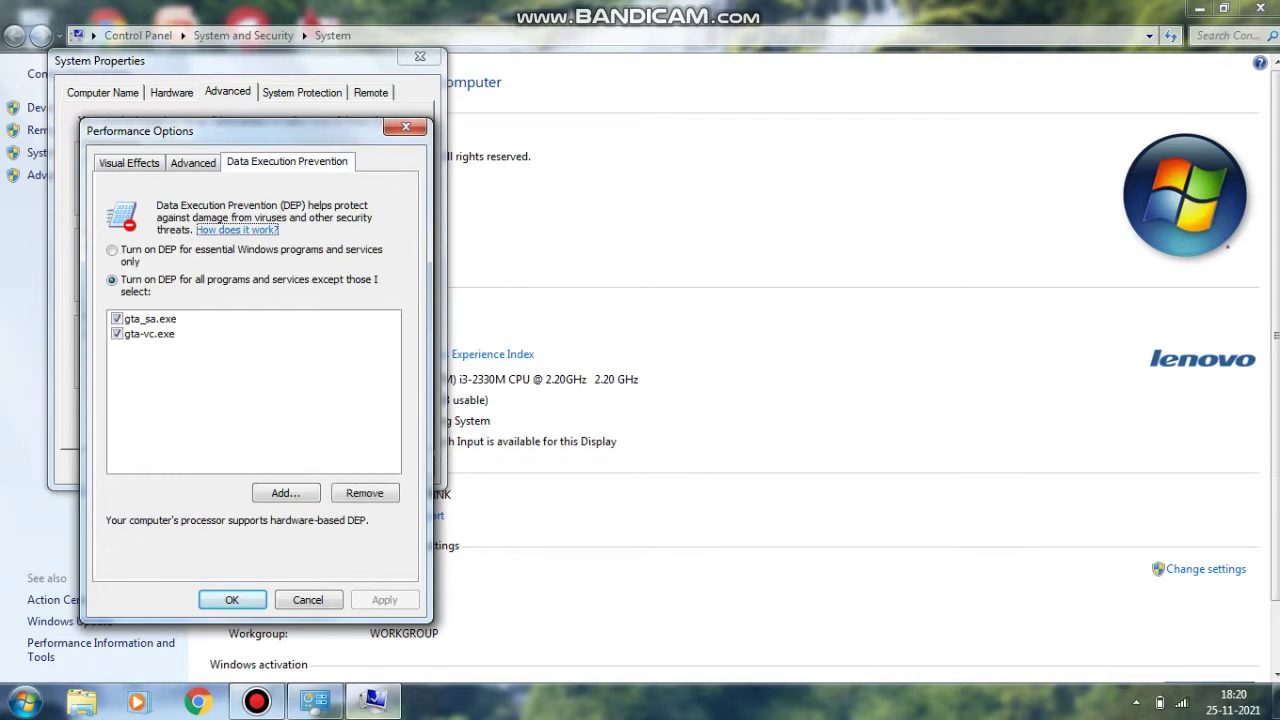
pyautogui.click(193, 162)
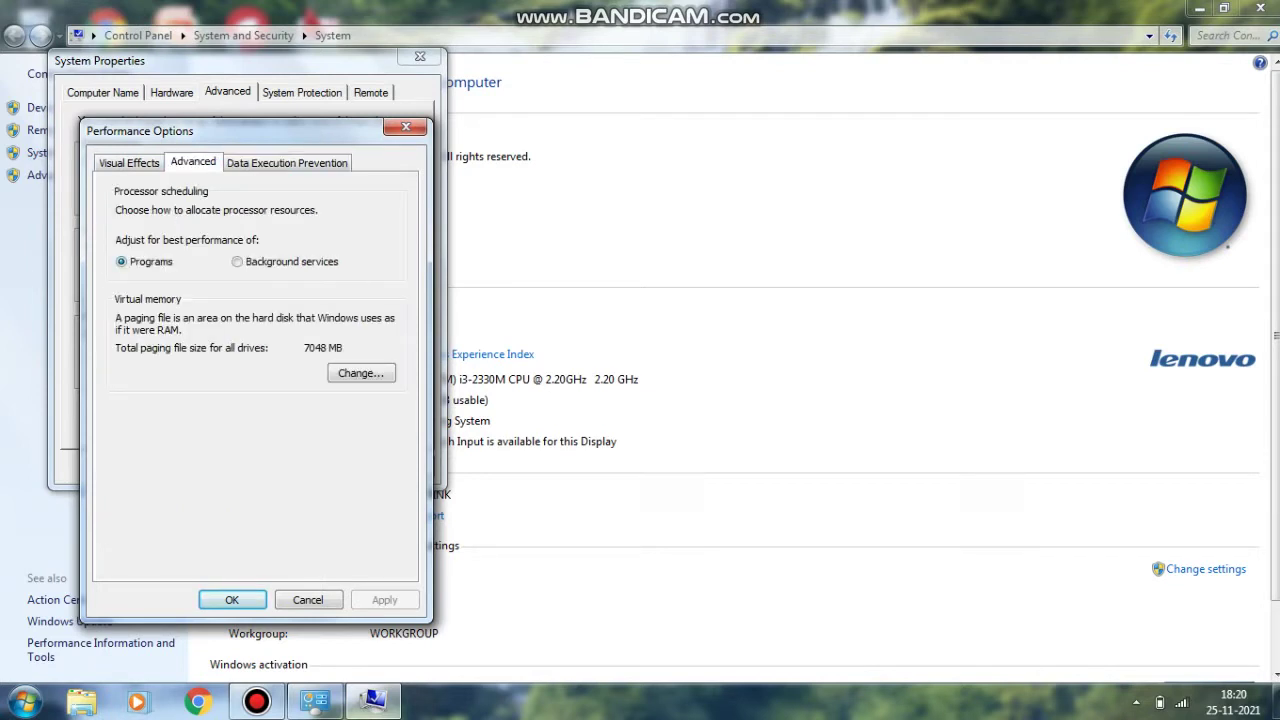
pyautogui.click(123, 262)
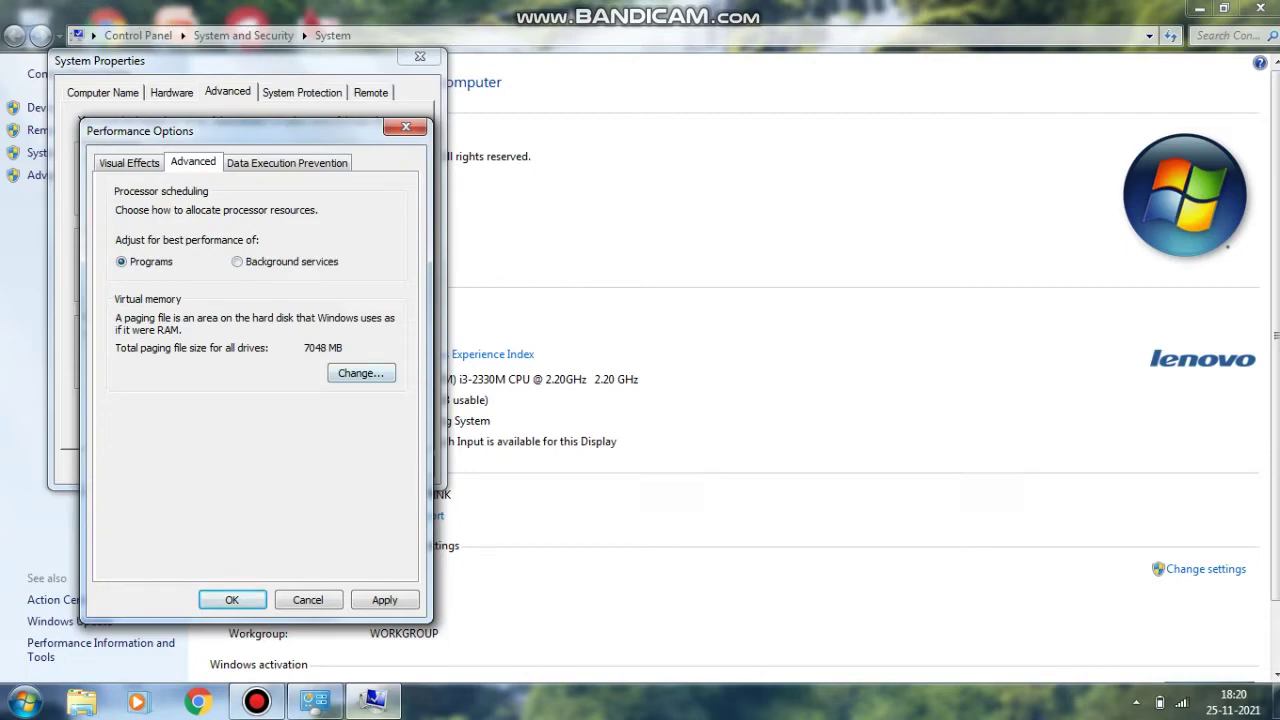
pyautogui.click(361, 373)
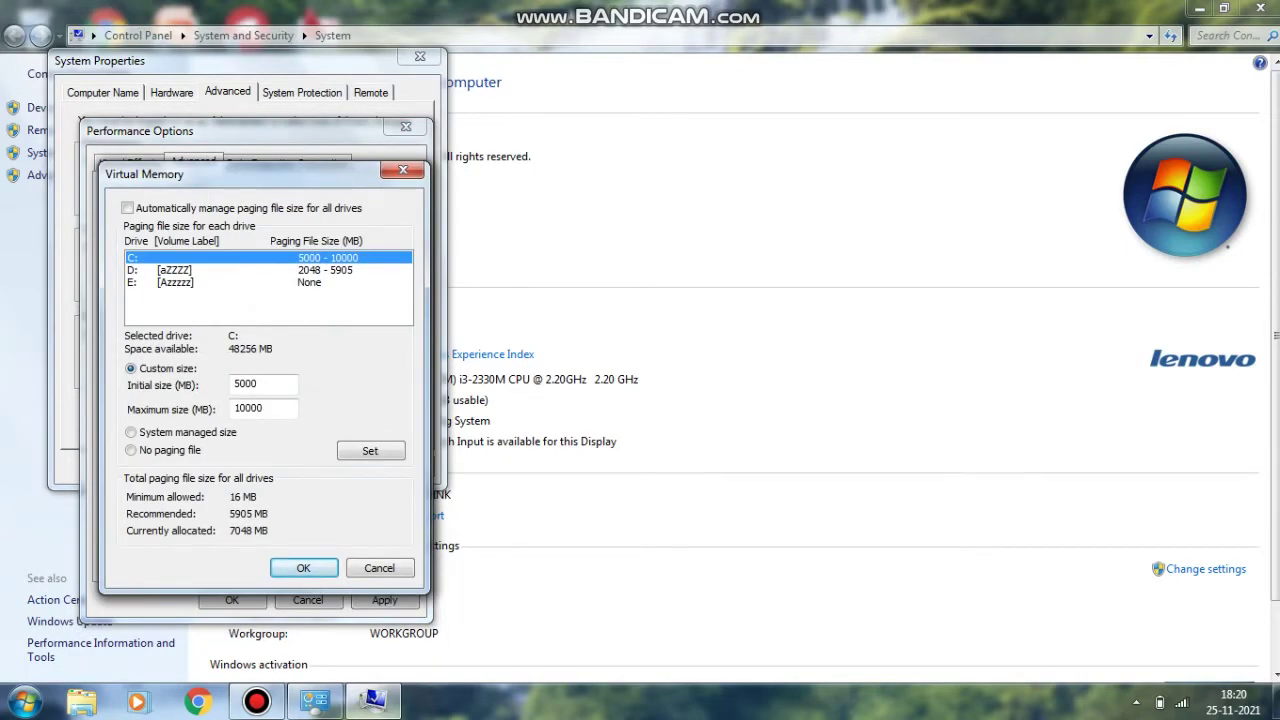
pyautogui.click(268, 270)
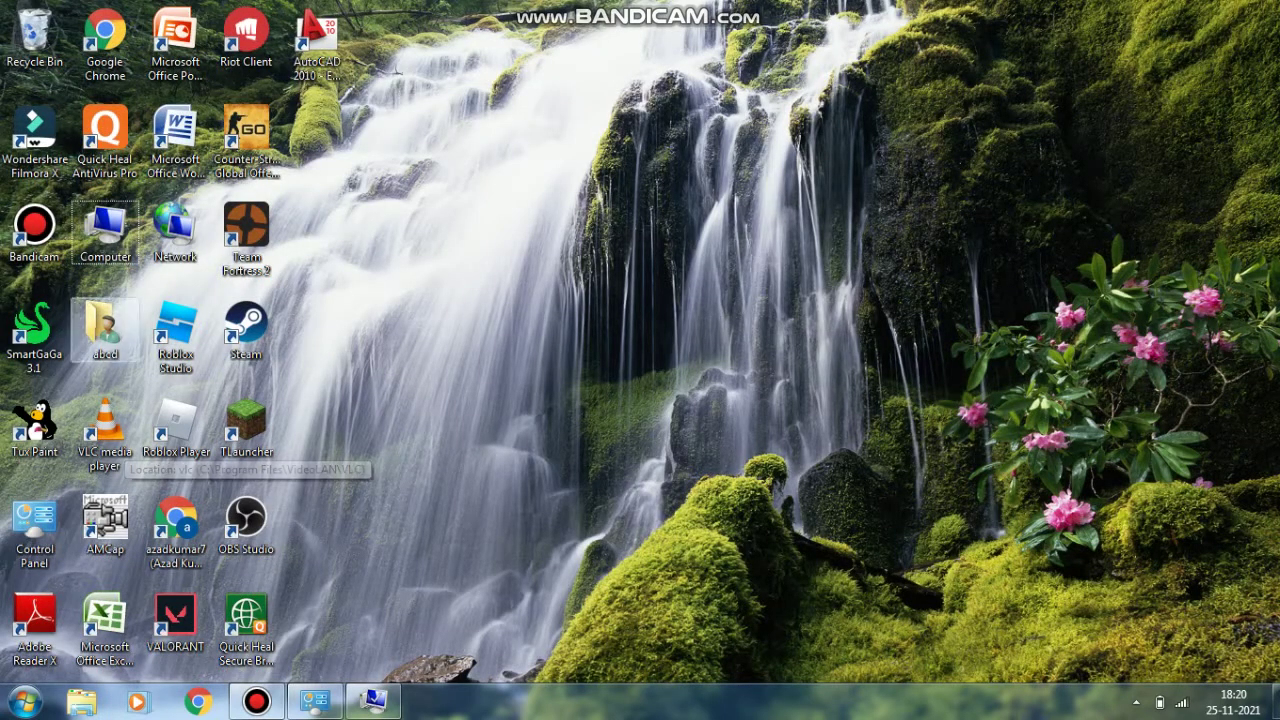
# Step: Open the Adi folder on drive D: from Computer
pyautogui.doubleClick(105, 232)
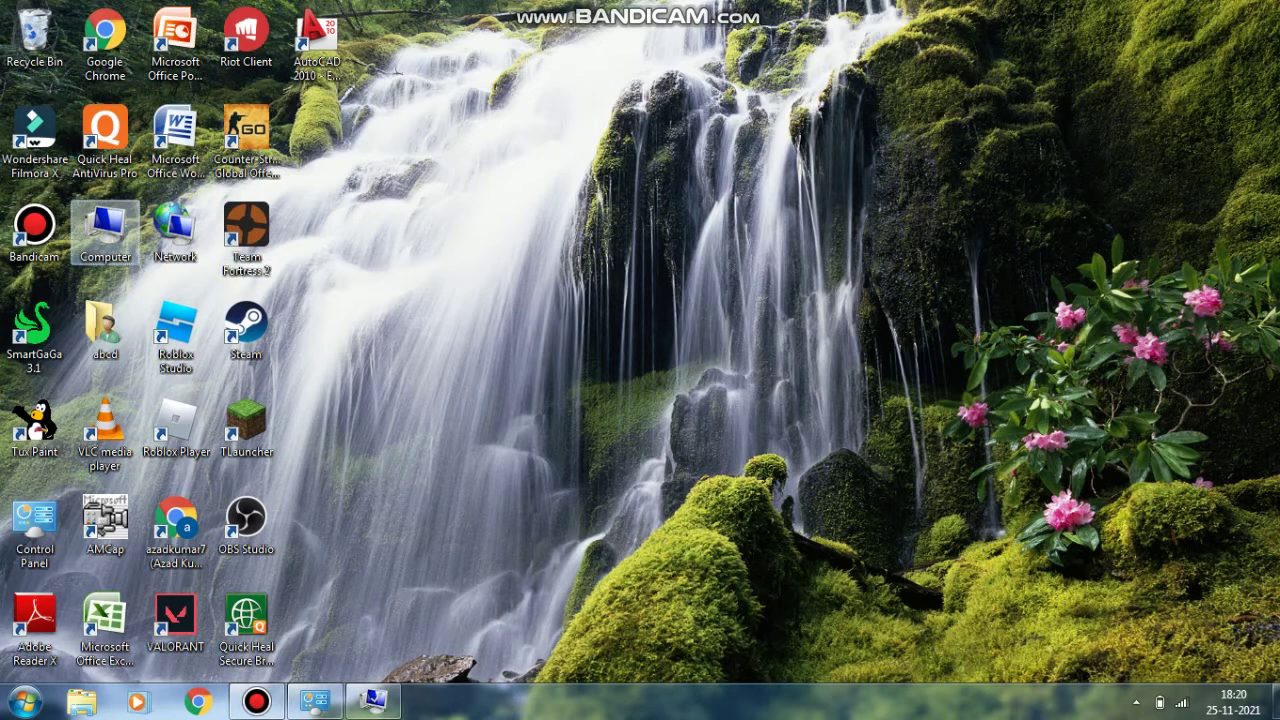
pyautogui.click(495, 139)
pyautogui.doubleClick(495, 139)
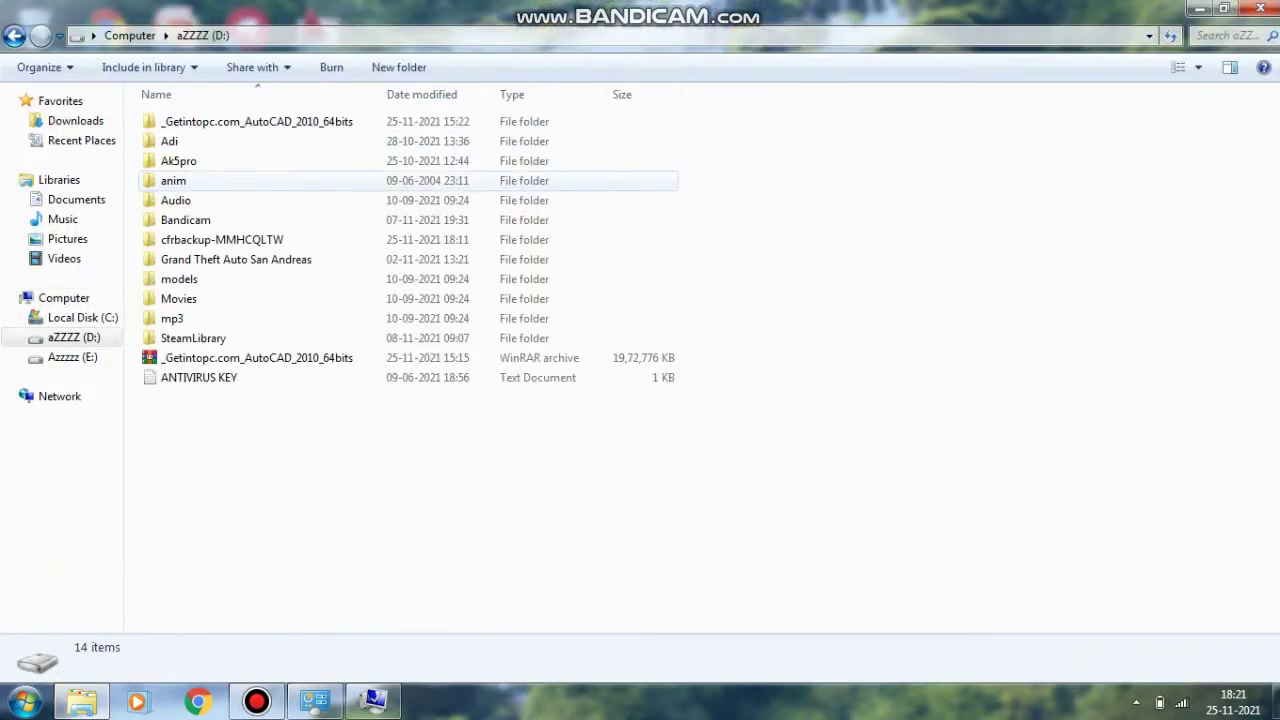
pyautogui.click(400, 141)
pyautogui.press('Return')
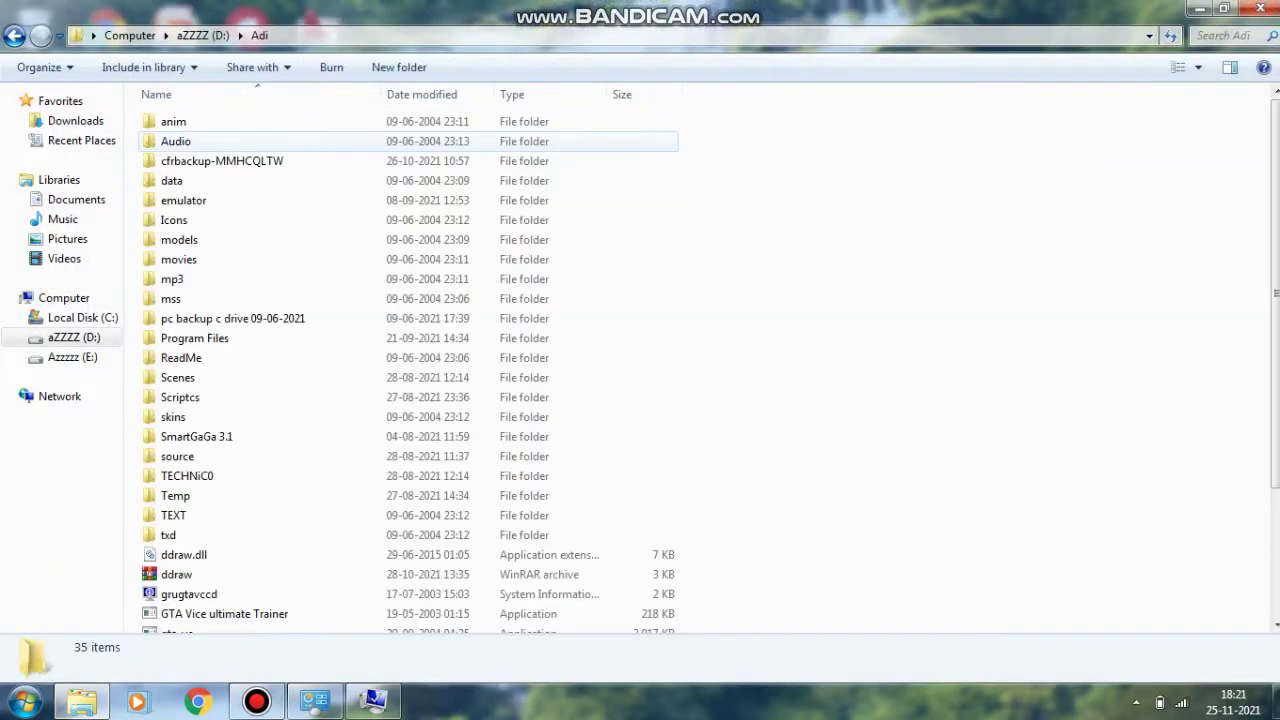
# Step: Locate the gta-vc application in the Adi folder and go back to the Computer overview
pyautogui.scroll(-3, 400, 370)
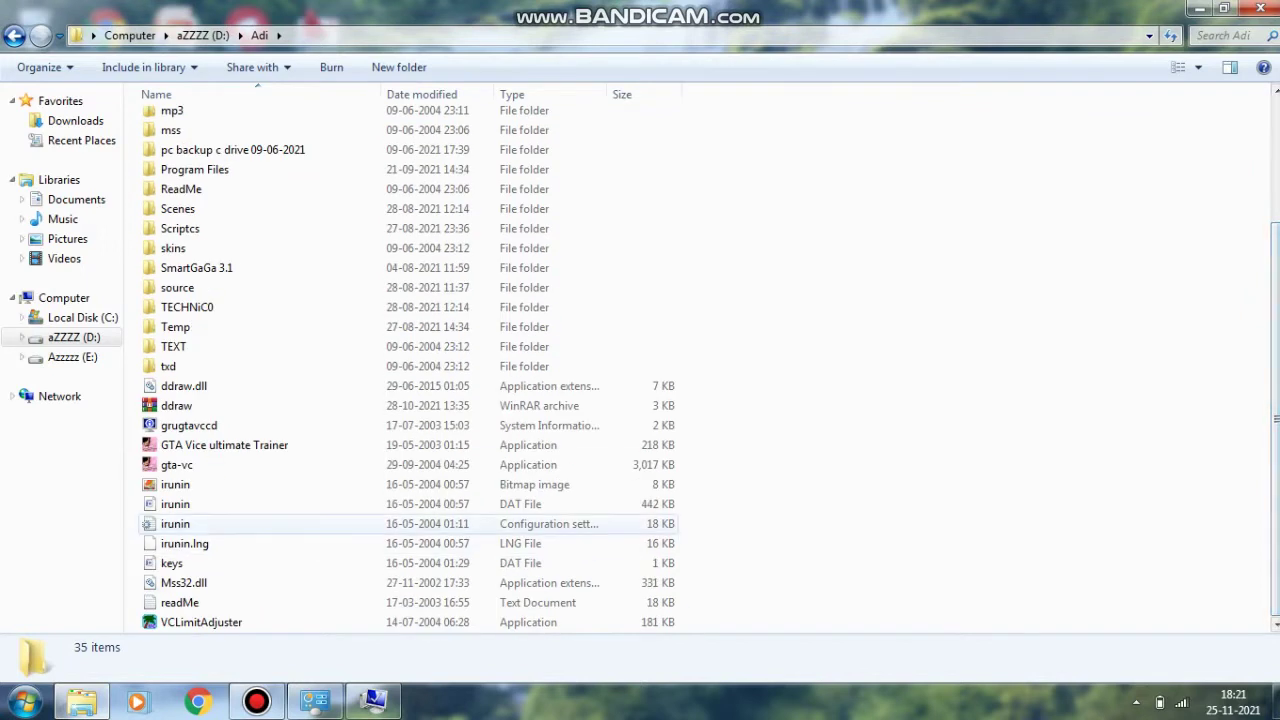
pyautogui.click(177, 465)
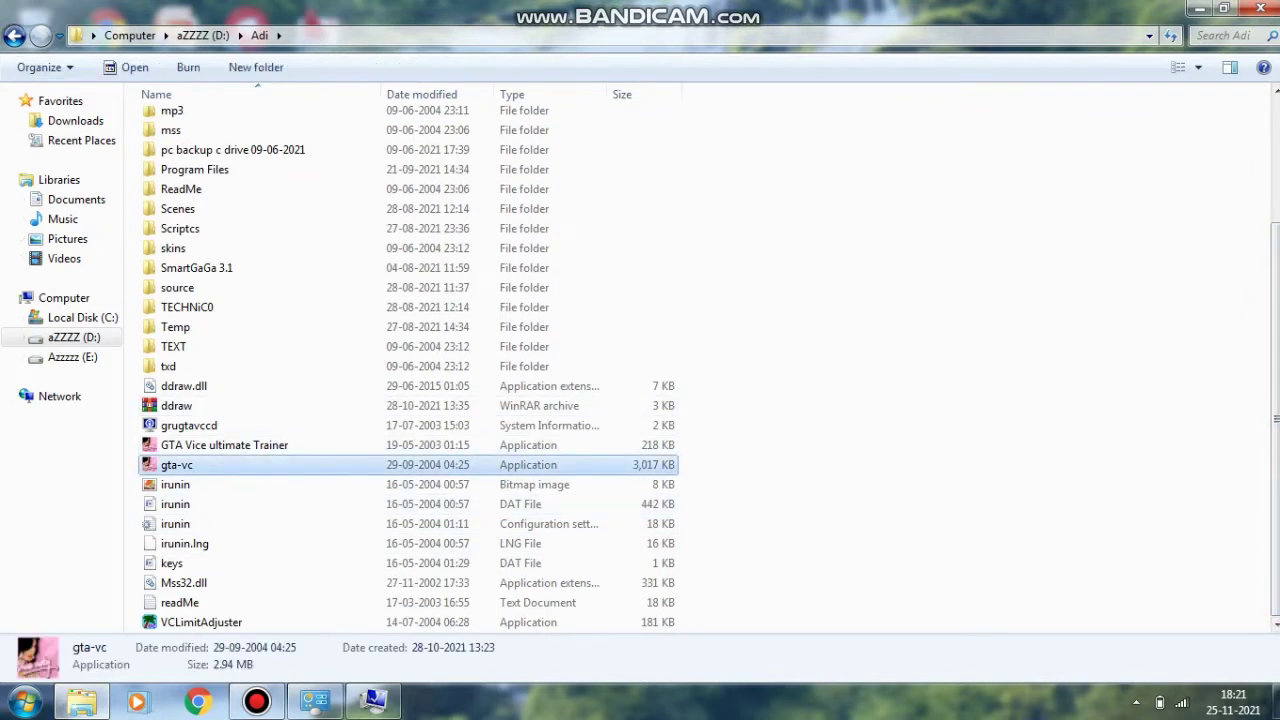
pyautogui.click(14, 36)
pyautogui.click(14, 36)
# Step: Open the Grand Theft Auto San Andreas folder on drive C:, look over its files and leave the folder
pyautogui.doubleClick(255, 145)
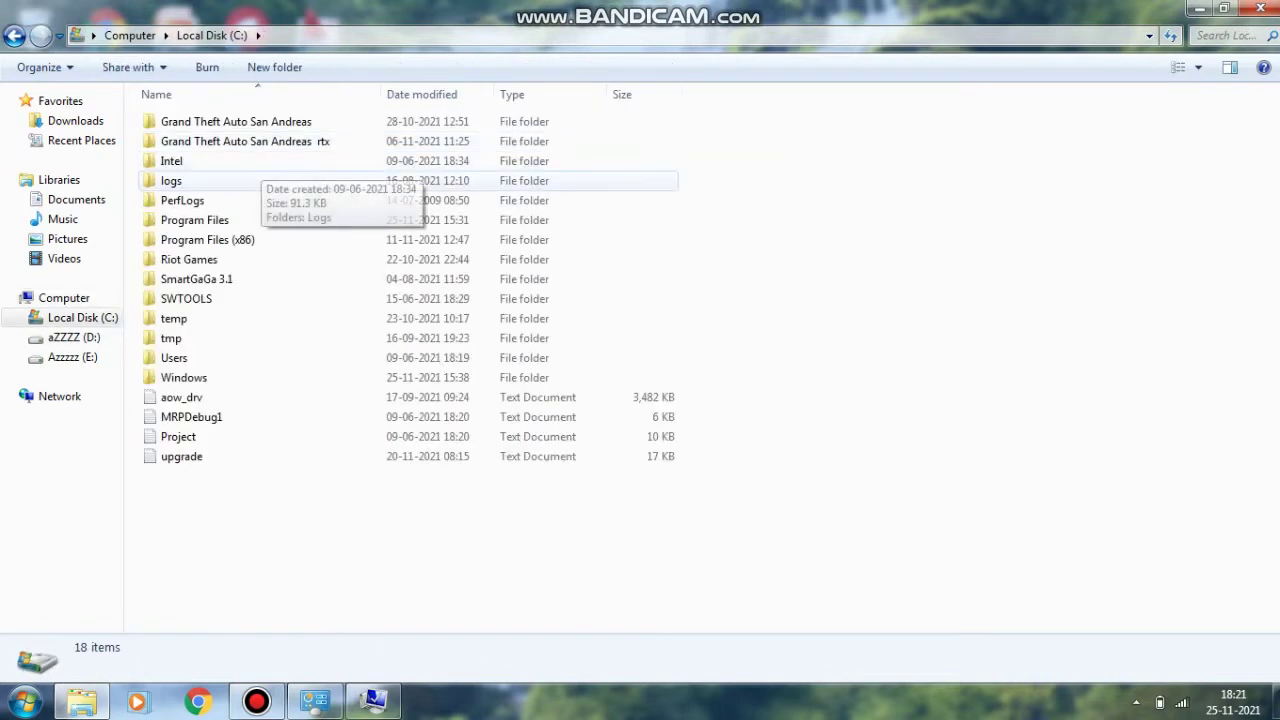
pyautogui.doubleClick(236, 121)
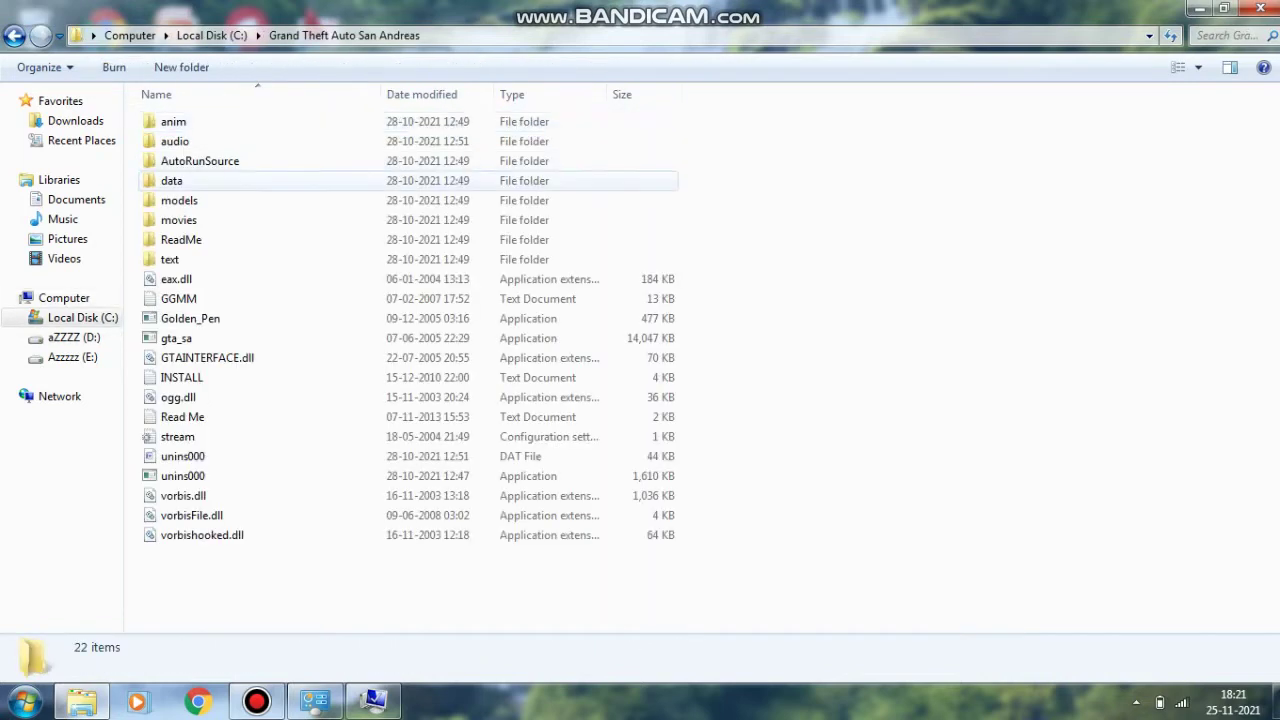
pyautogui.moveTo(900, 211); pyautogui.dragTo(1173, 449)
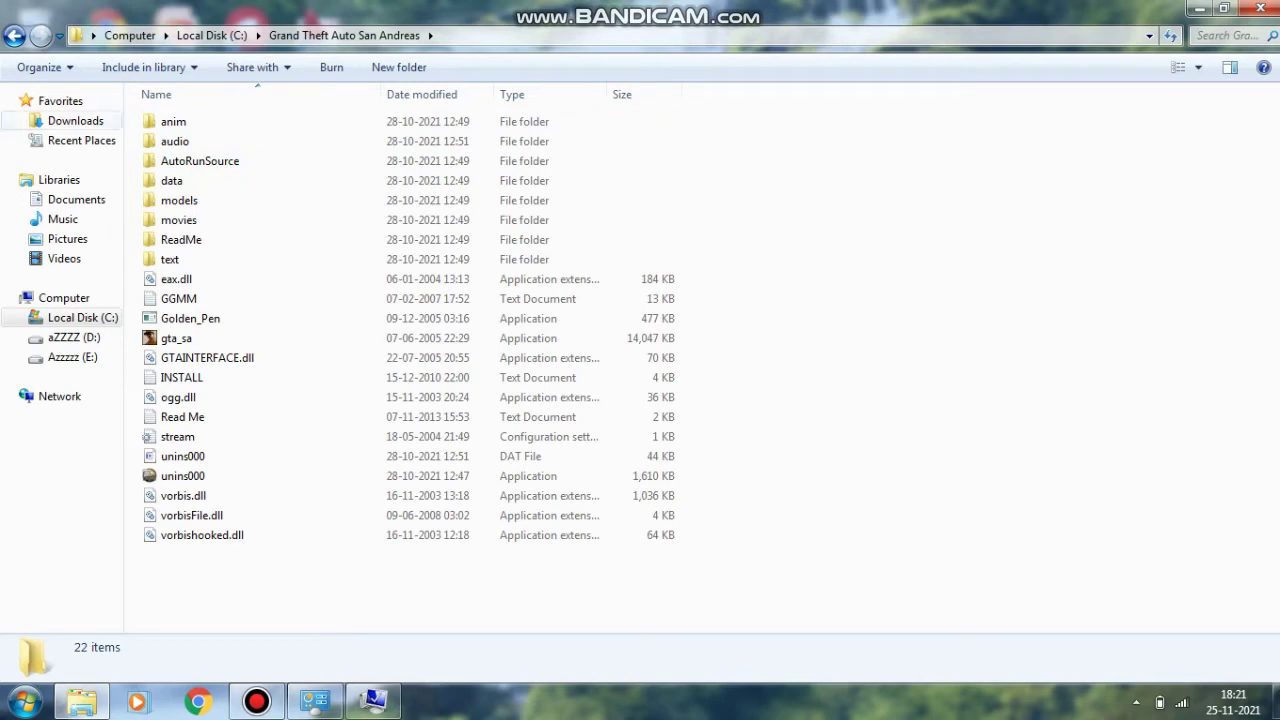
pyautogui.click(14, 35)
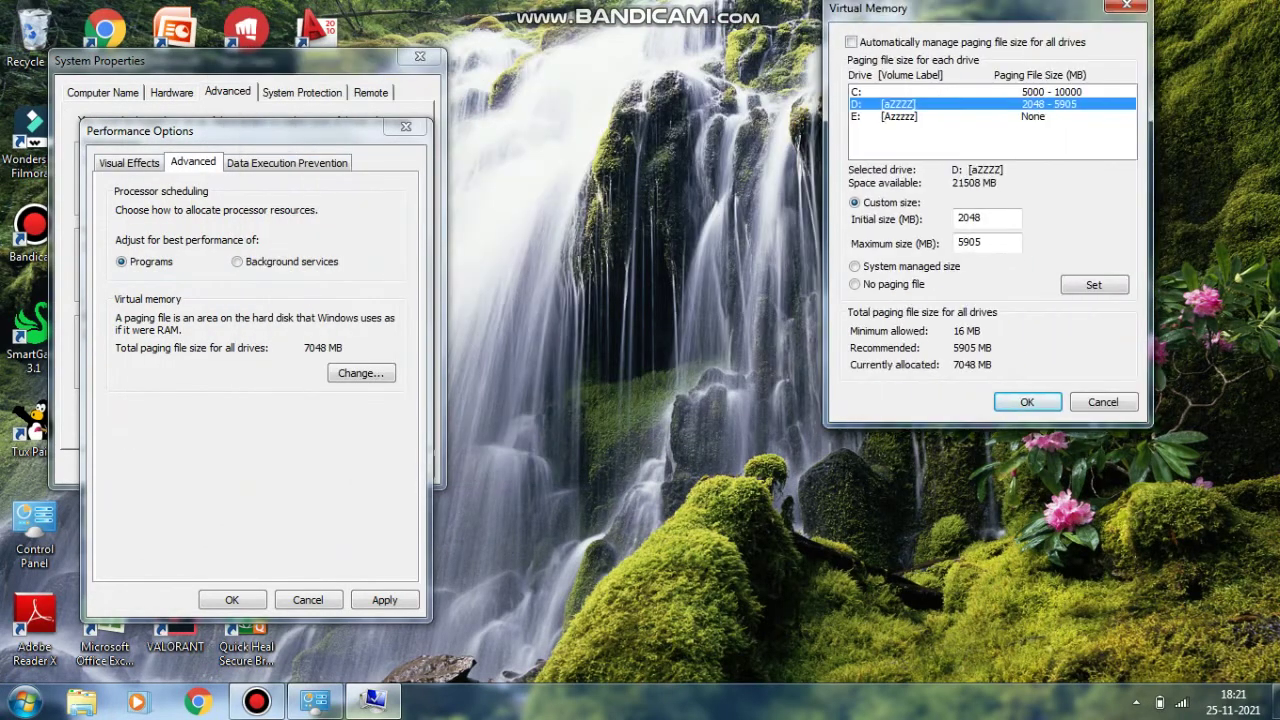
# Step: Place the Virtual Memory dialog beside Performance Options and review the paging file settings of drives C:, D: and E:
pyautogui.moveTo(985, 8); pyautogui.dragTo(985, 14)
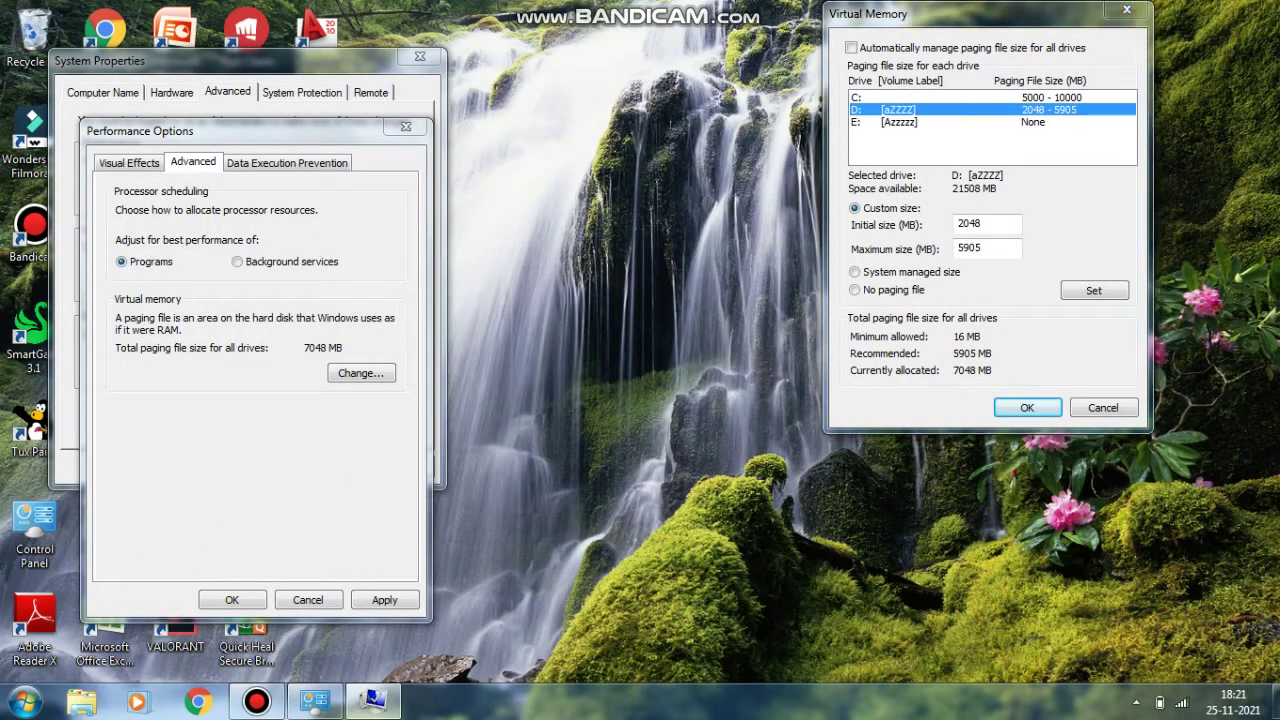
pyautogui.moveTo(985, 14); pyautogui.dragTo(584, 155)
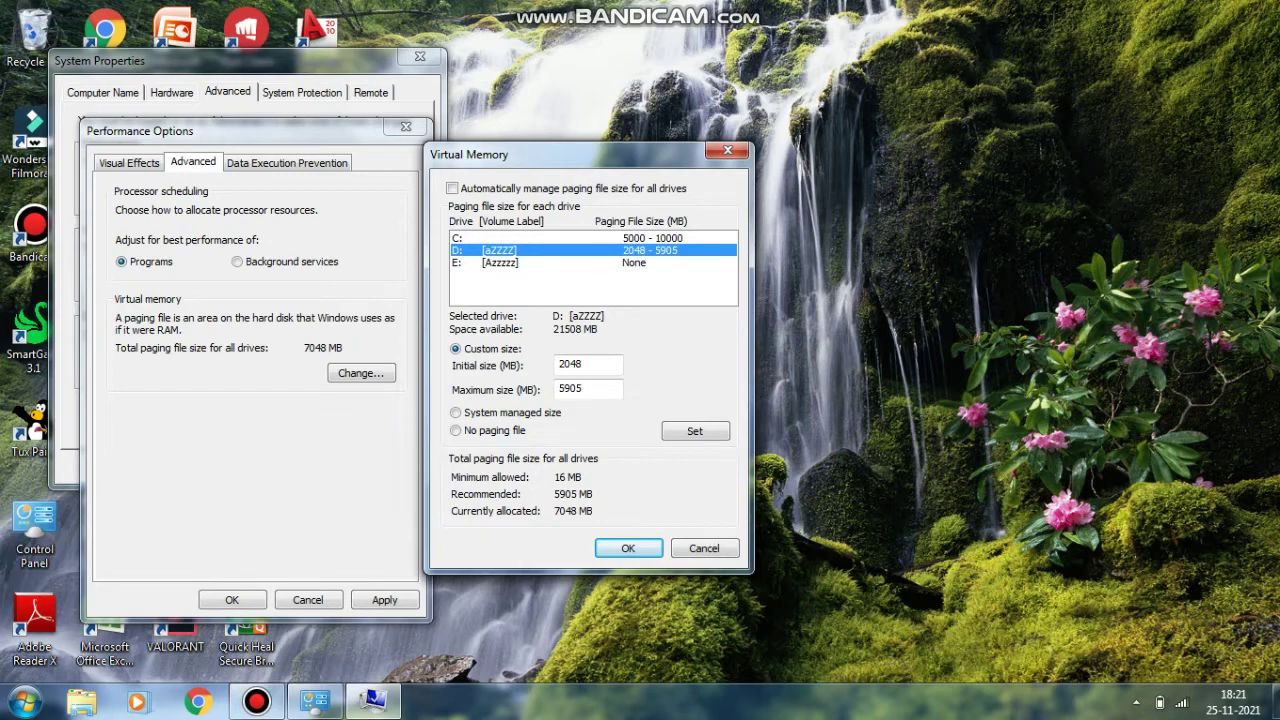
pyautogui.click(560, 263)
pyautogui.click(560, 251)
pyautogui.click(560, 239)
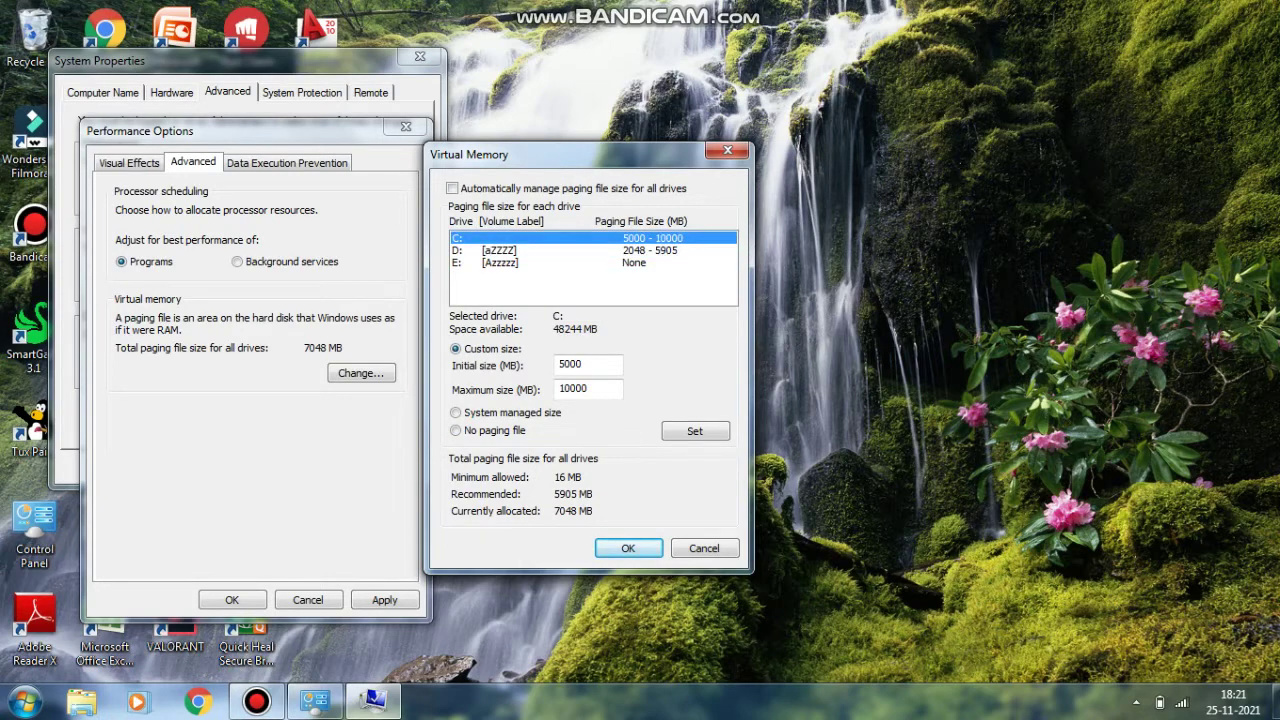
pyautogui.click(560, 263)
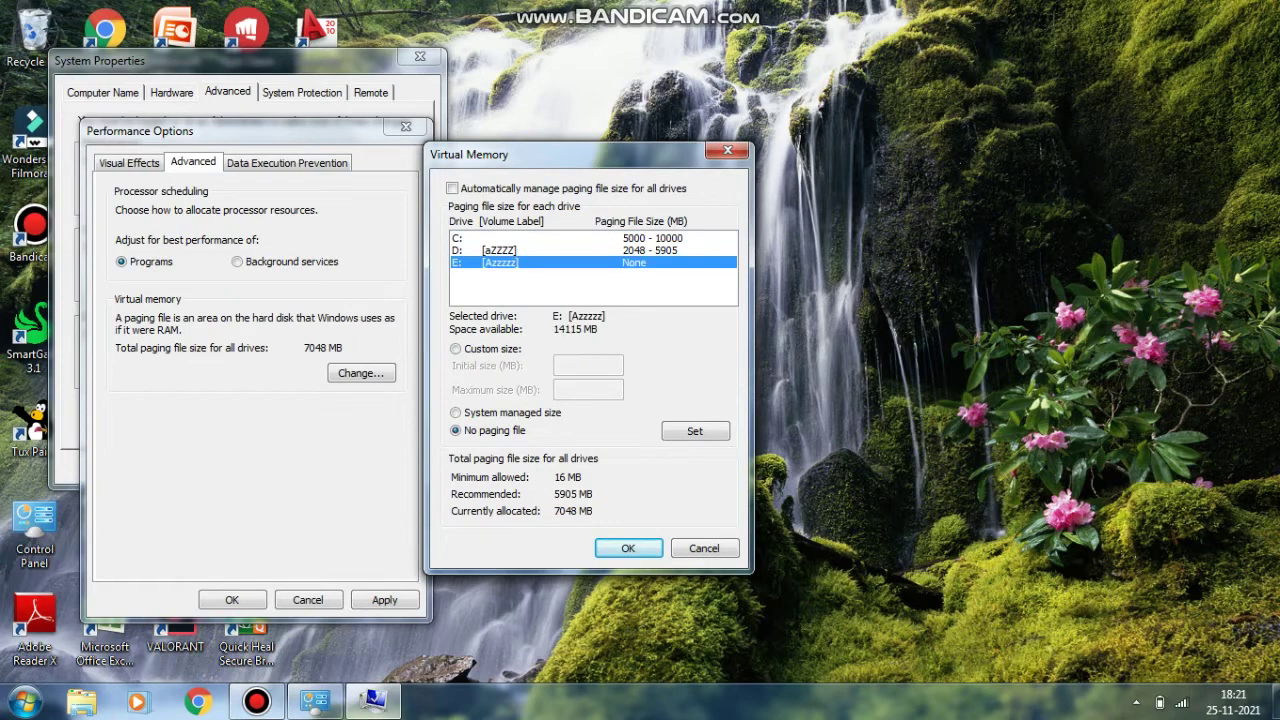
pyautogui.click(560, 239)
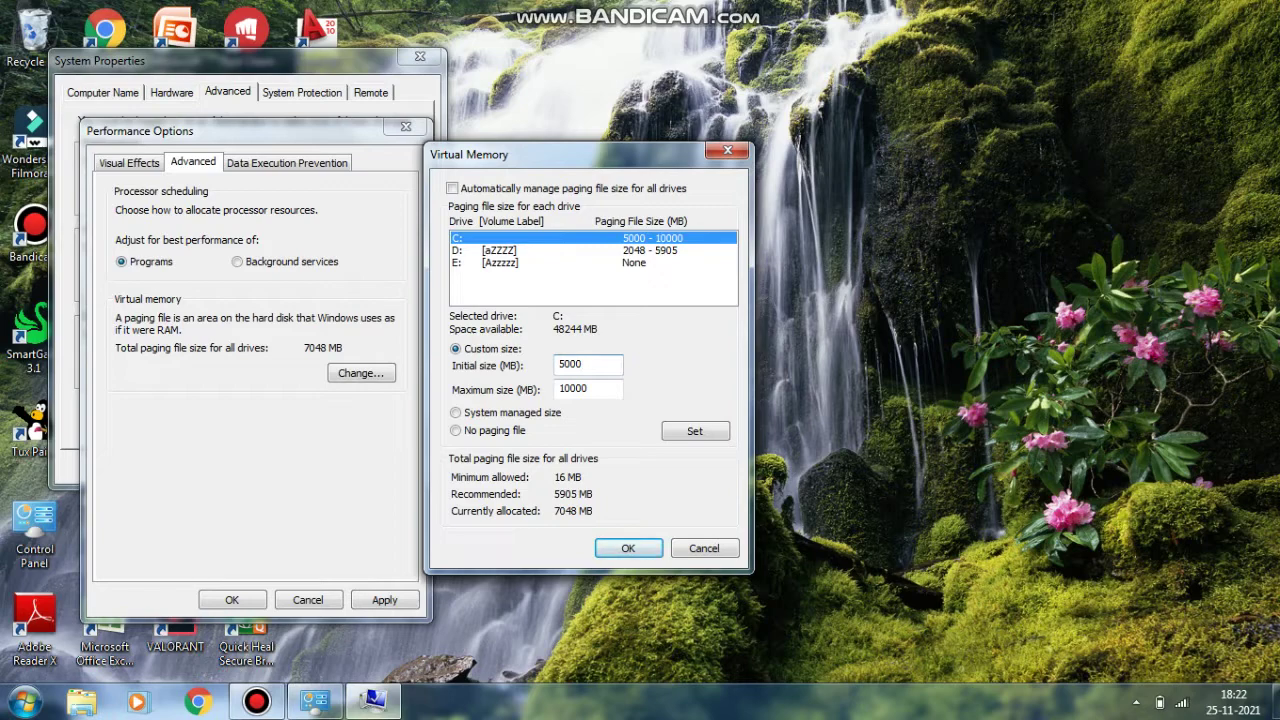
# Step: Compare the custom paging file sizes of drives D: and C:, and close the Virtual Memory dialog without changes
pyautogui.click(592, 251)
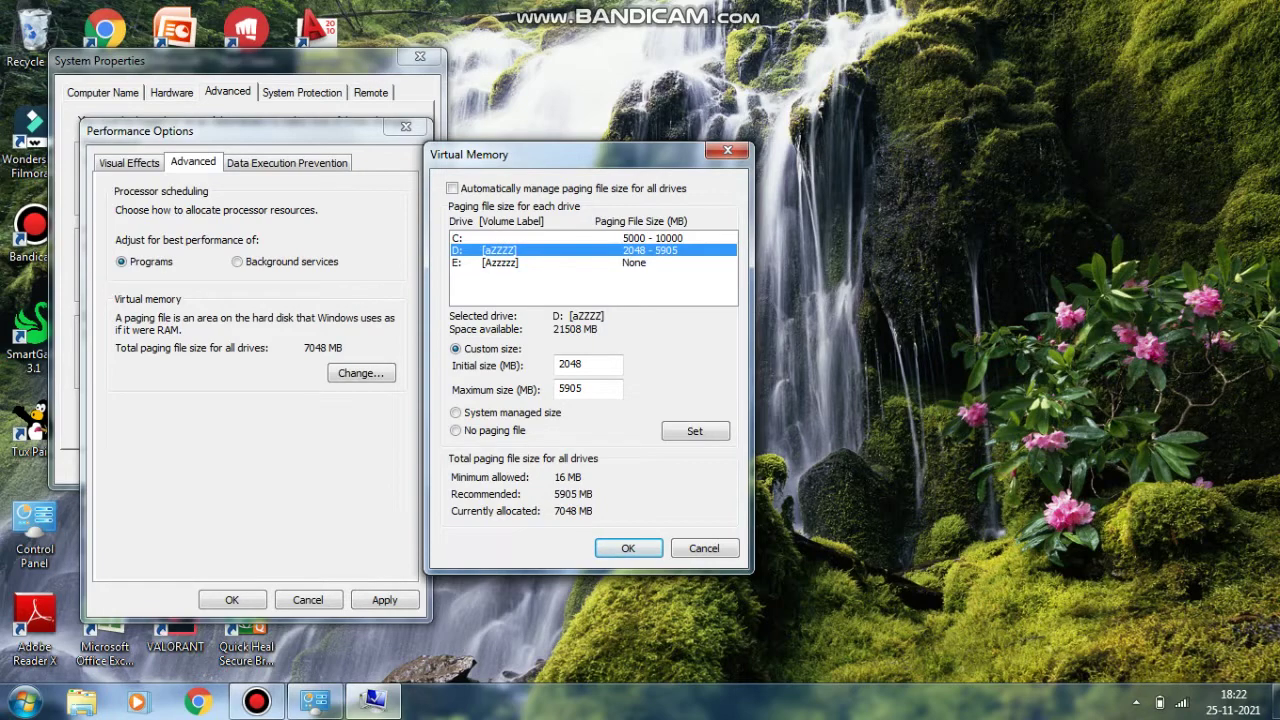
pyautogui.click(592, 238)
pyautogui.click(592, 250)
pyautogui.click(592, 238)
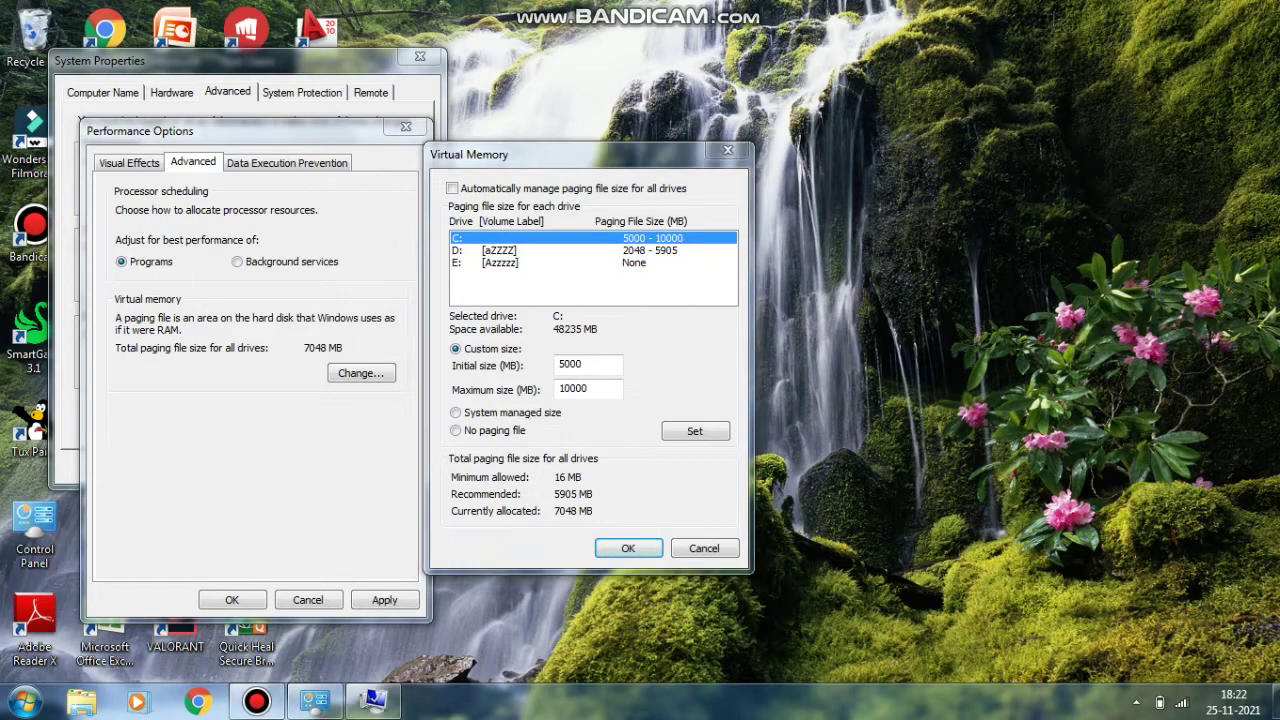
pyautogui.click(727, 150)
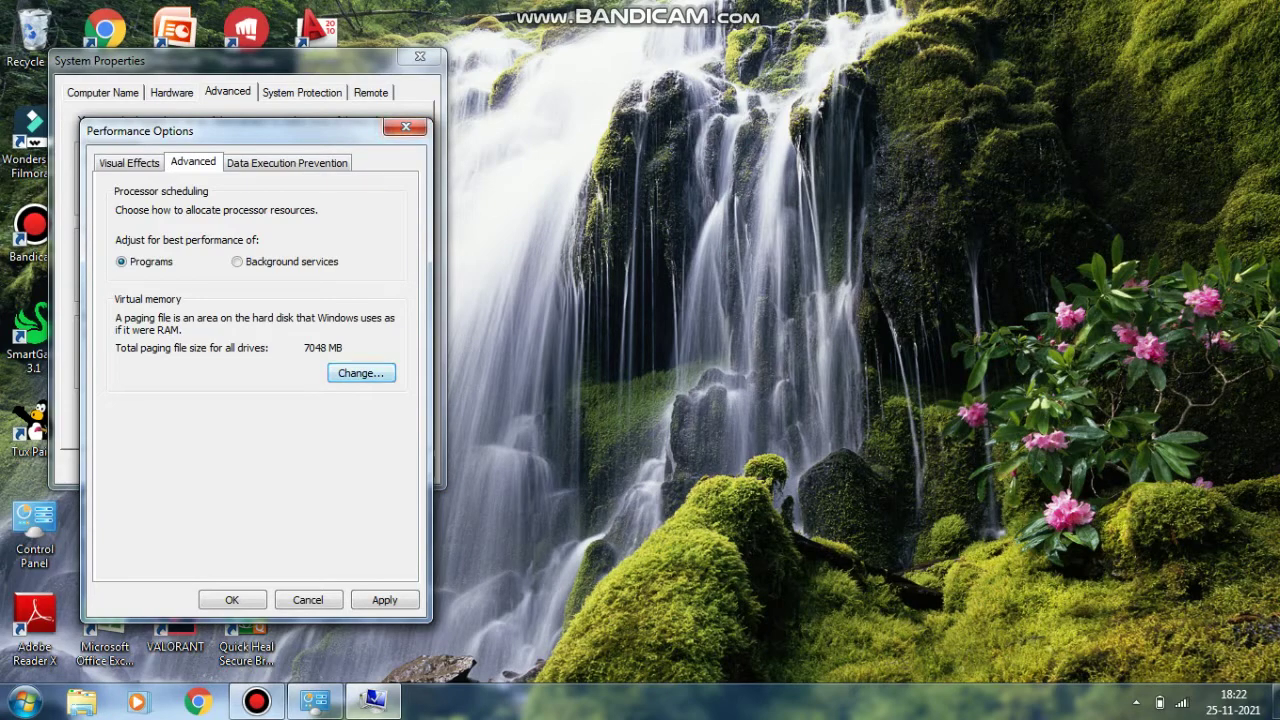
# Step: Reopen the virtual memory settings, check the initial and maximum paging file sizes of drive C: and close them
pyautogui.click(361, 372)
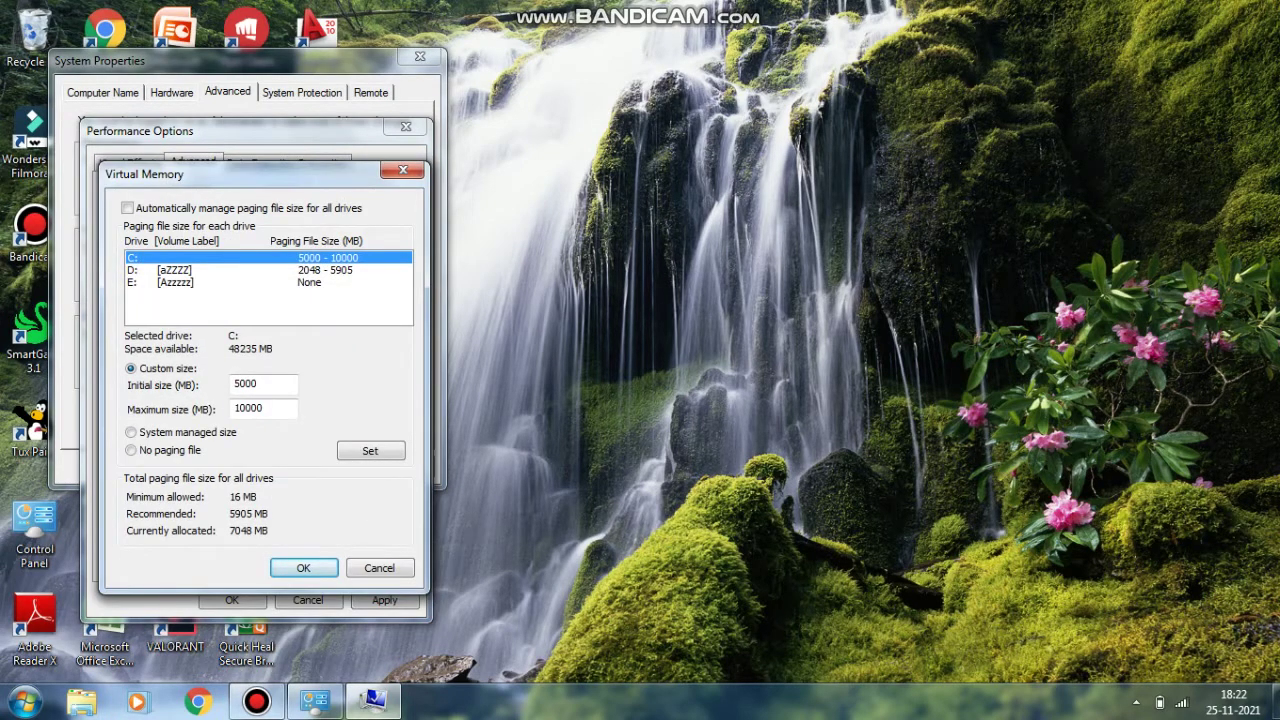
pyautogui.moveTo(200, 174); pyautogui.dragTo(652, 112)
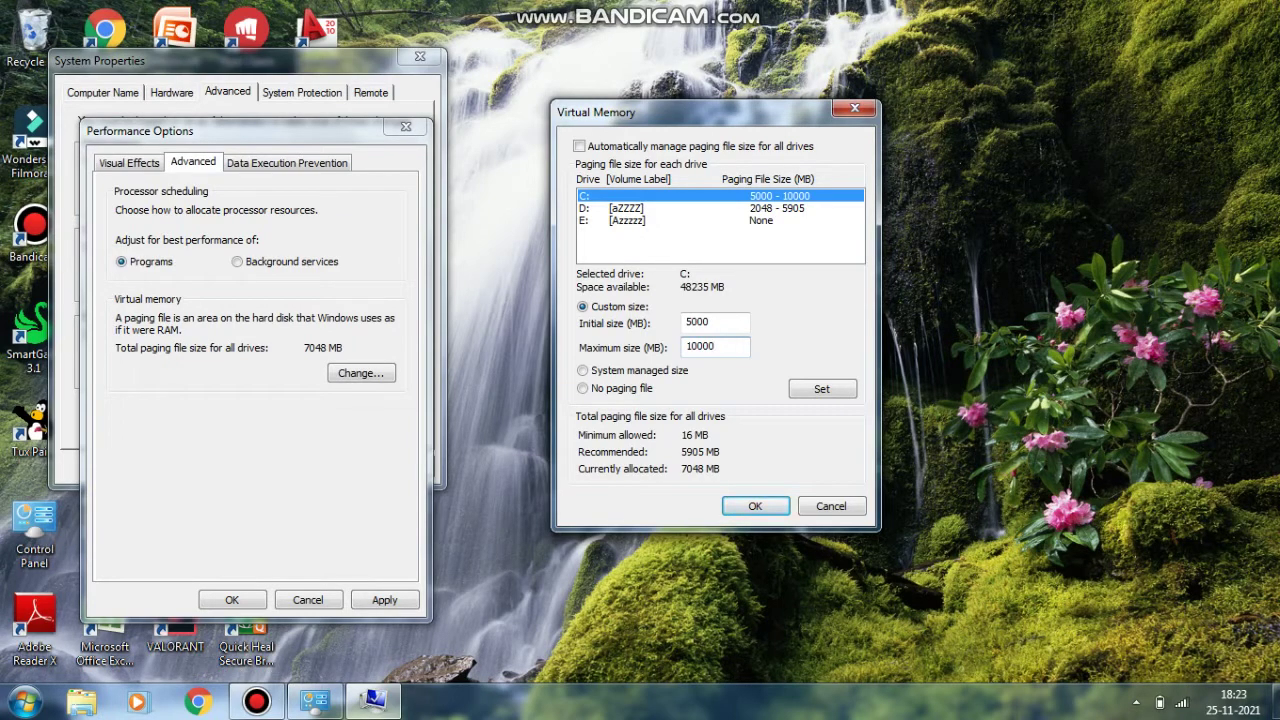
pyautogui.click(855, 108)
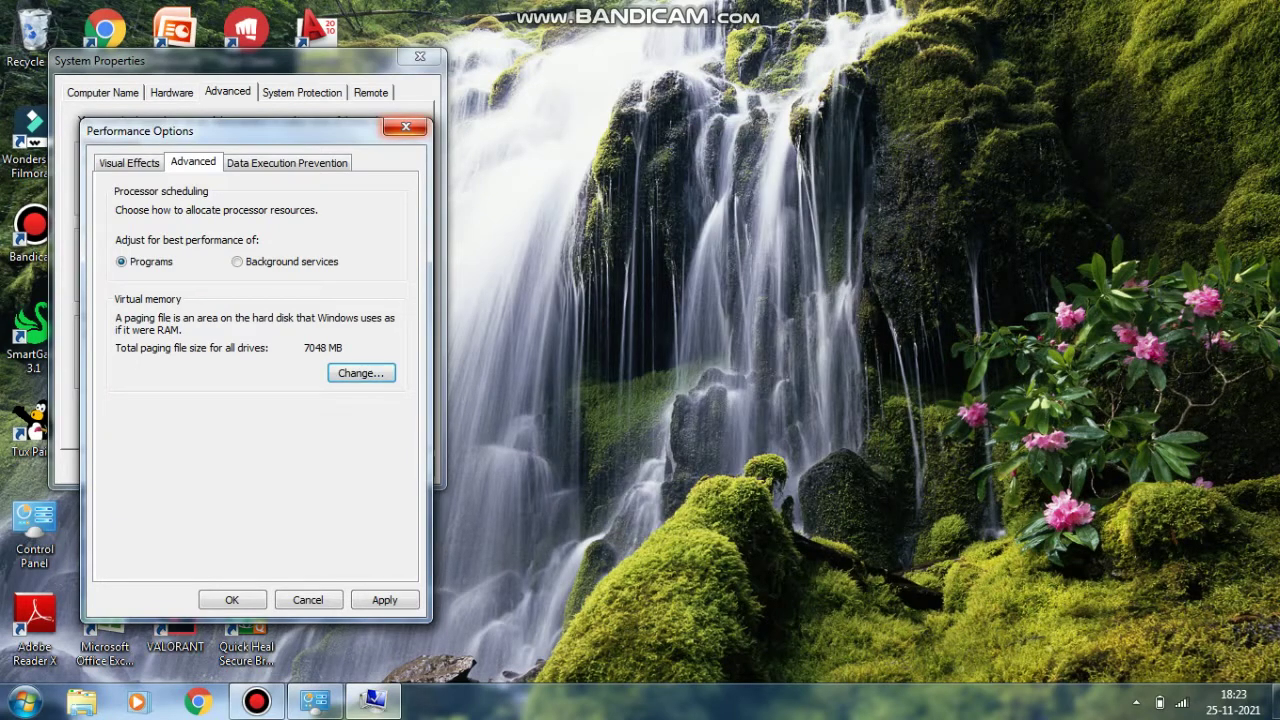
# Step: Close the Performance Options and System Properties dialogs
pyautogui.moveTo(270, 131); pyautogui.dragTo(832, 82)
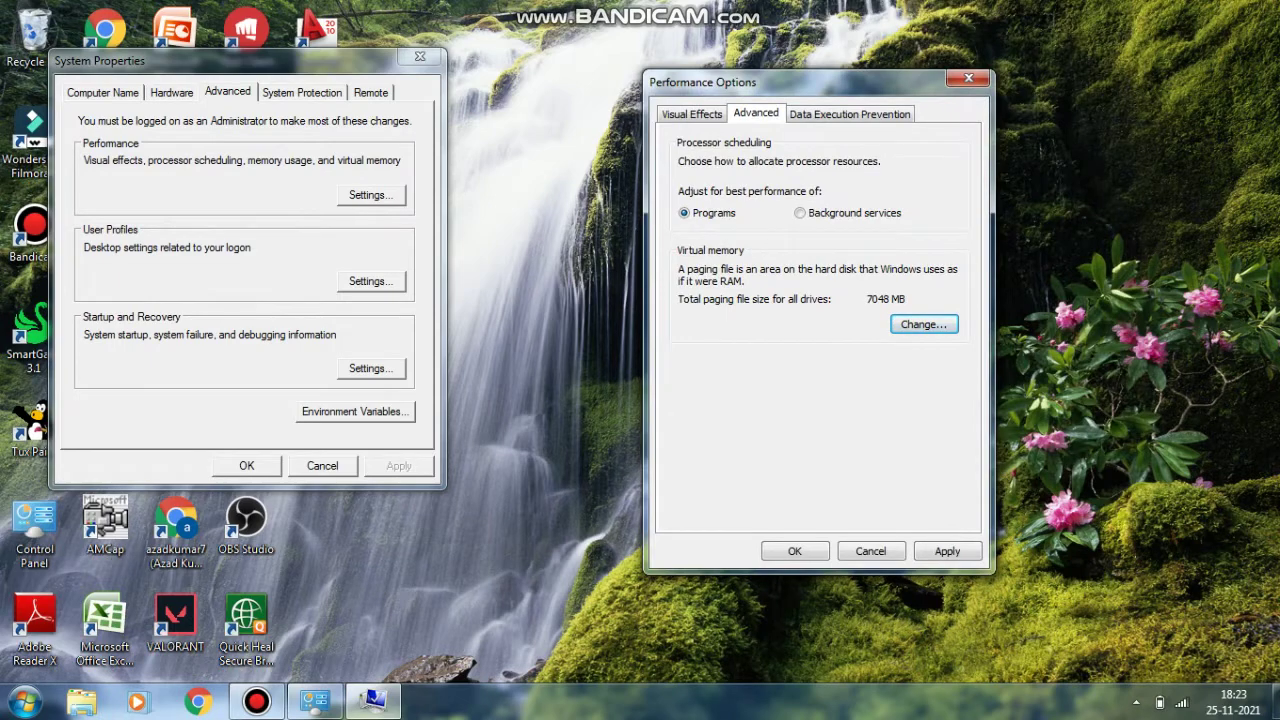
pyautogui.click(968, 78)
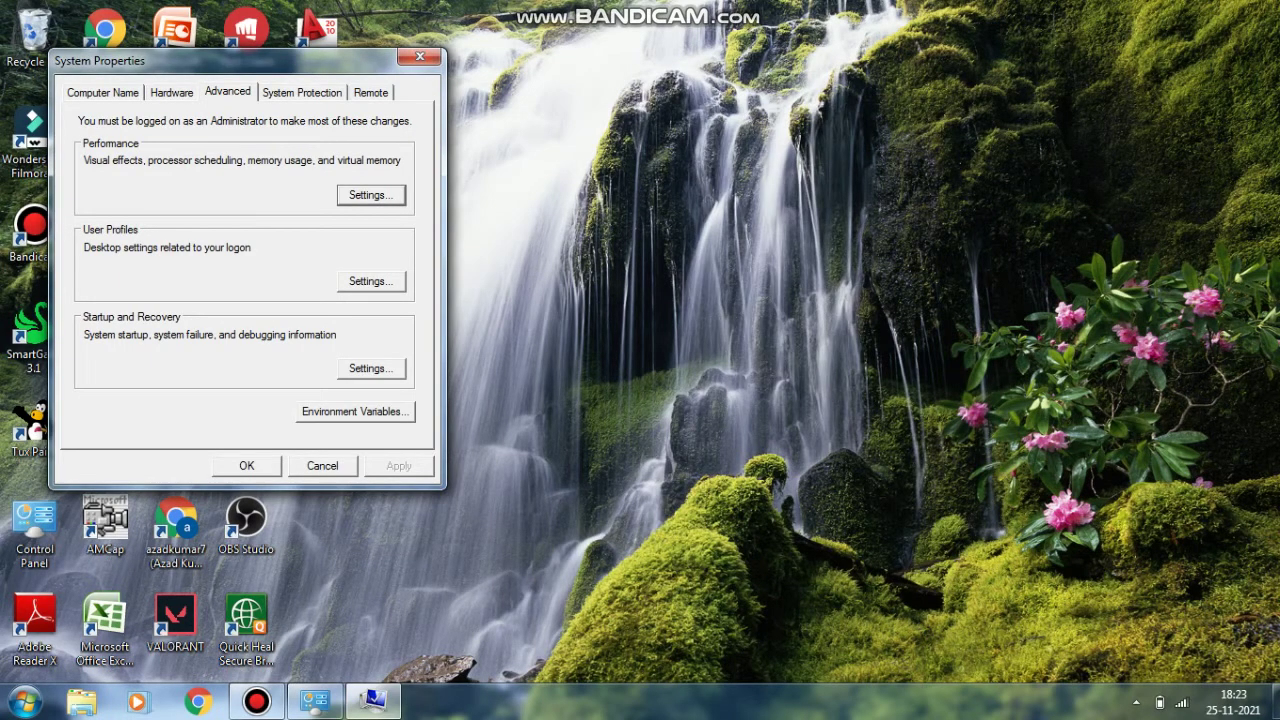
pyautogui.click(420, 57)
# Step: Close the System information window and minimize the Bandicam window to clear the desktop
pyautogui.click(257, 702)
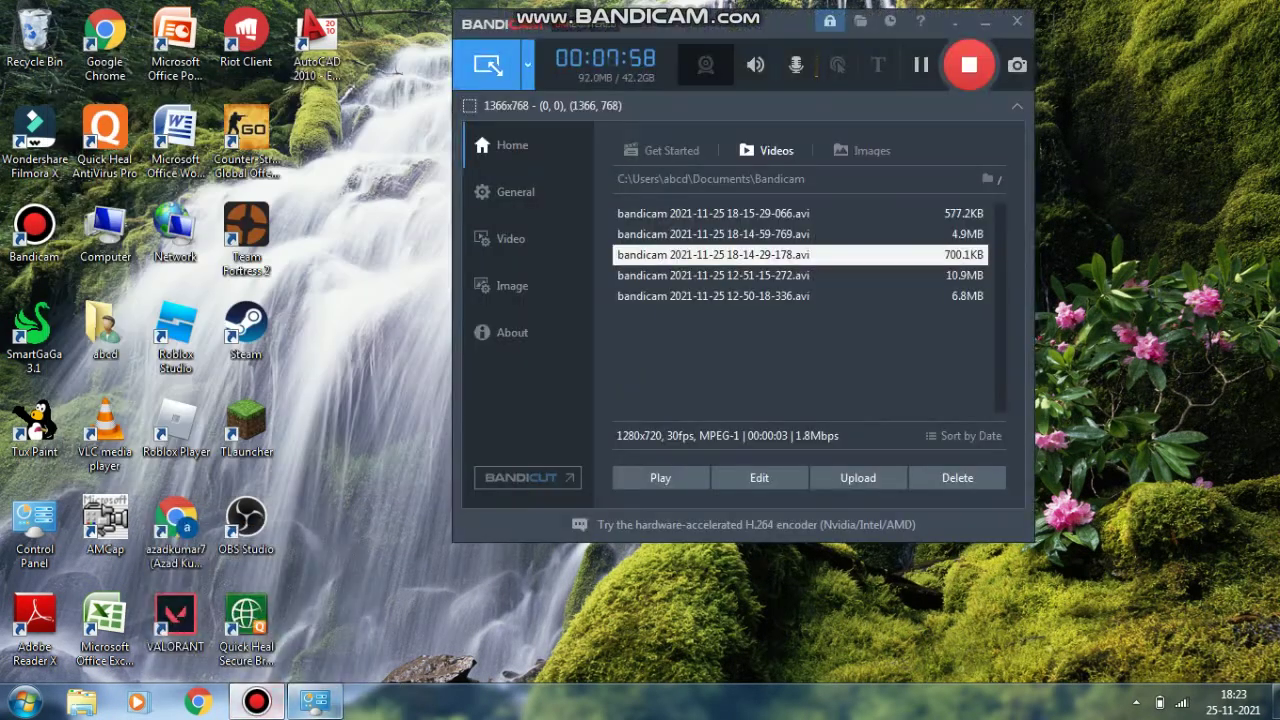
pyautogui.click(314, 702)
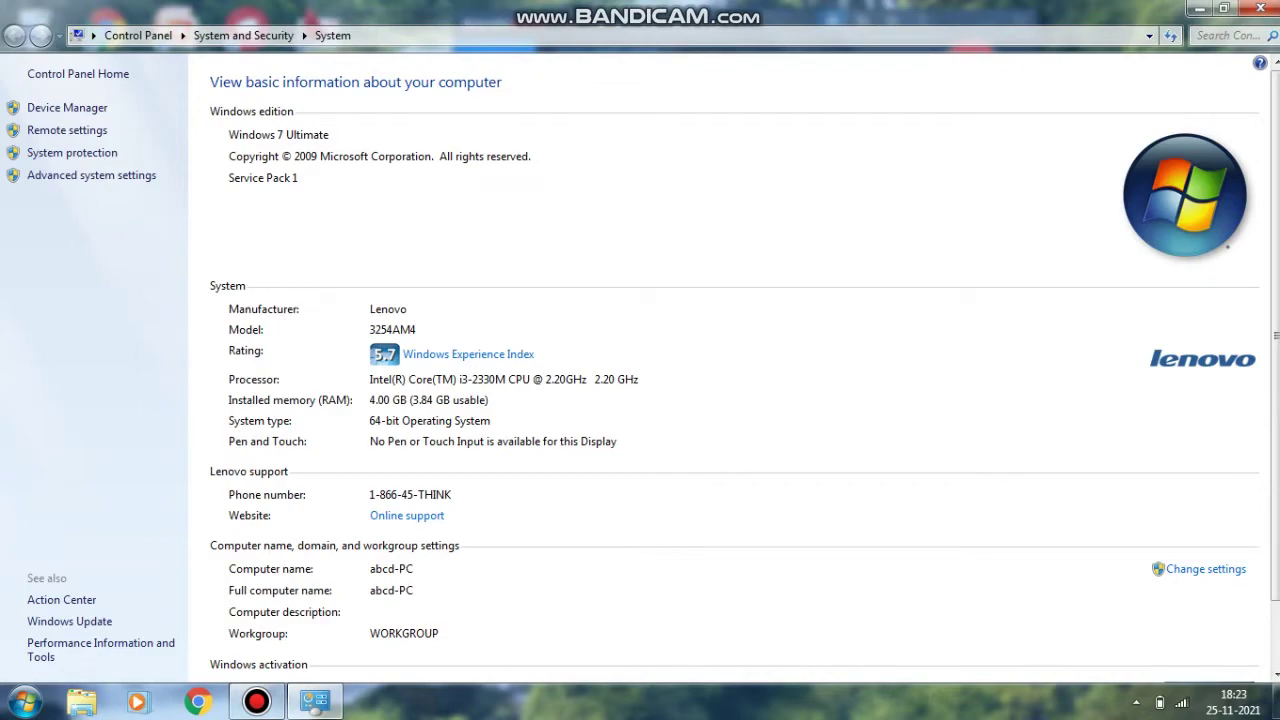
pyautogui.click(1260, 8)
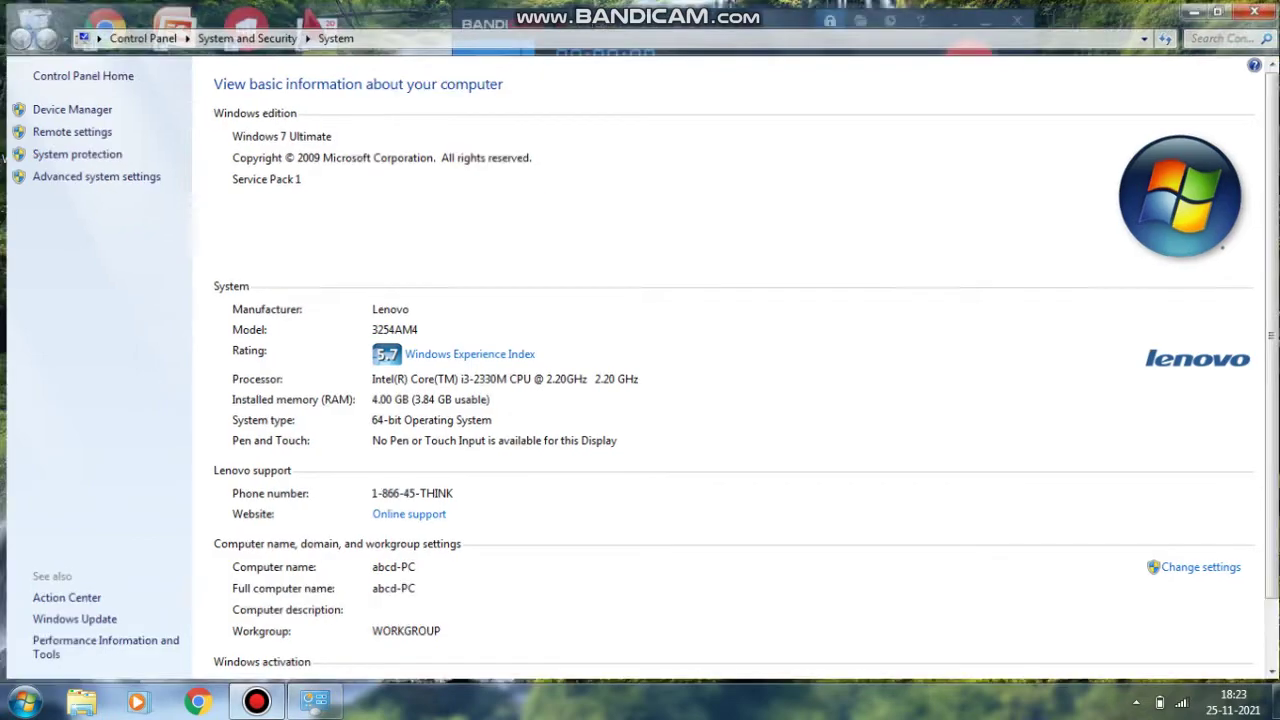
pyautogui.click(985, 22)
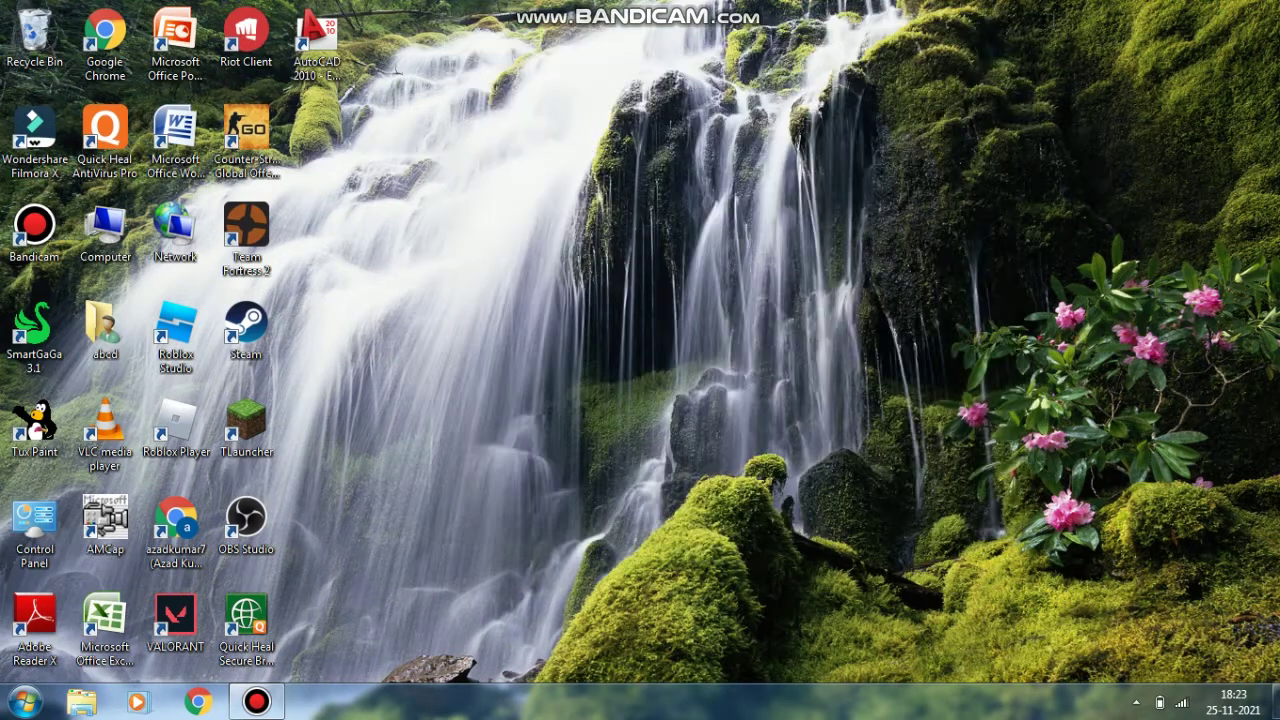
pyautogui.click(176, 148)
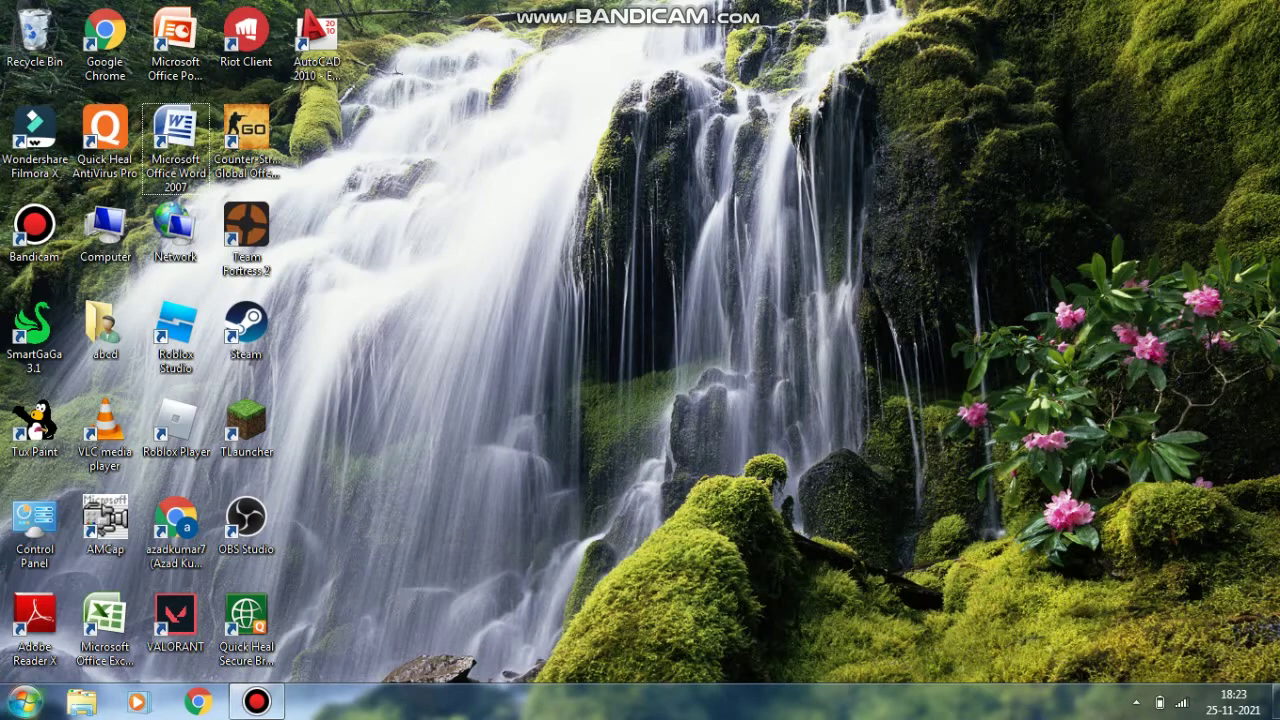
pyautogui.click(257, 701)
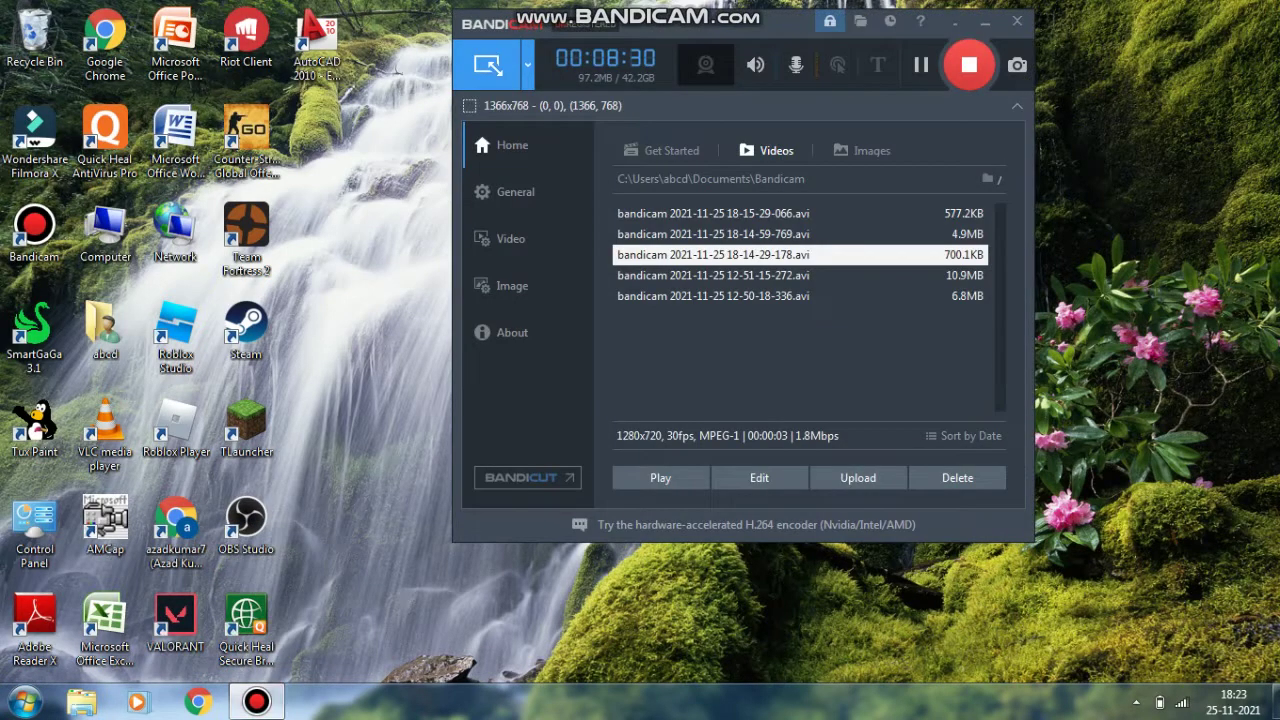